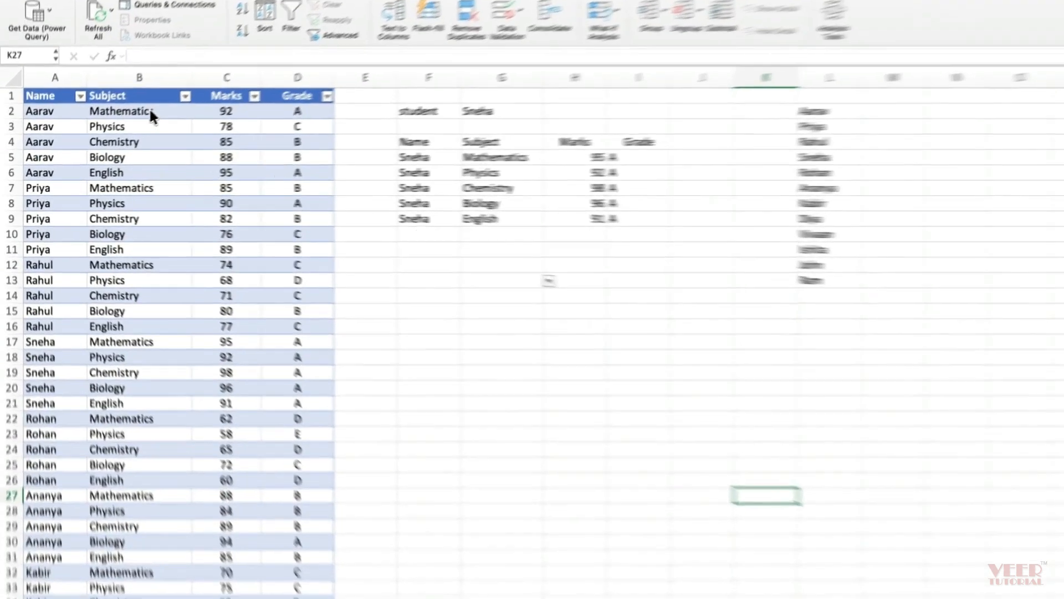
- Examine the Subject, Marks and Grade columns of the student table and the existing single-student results beside it
left_click_drag(121, 127, 175, 158)
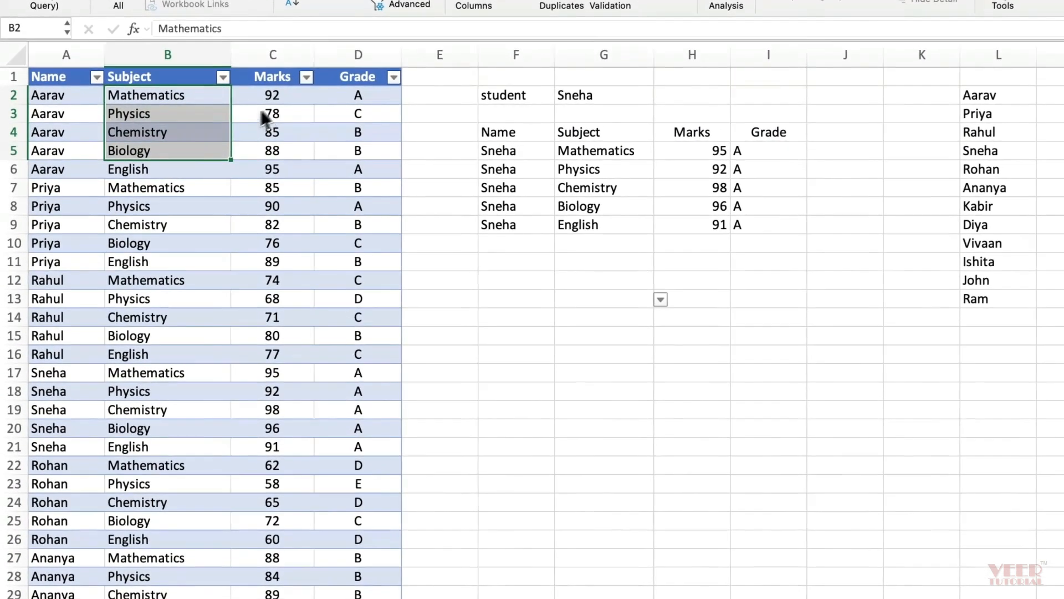
left_click_drag(260, 99, 280, 172)
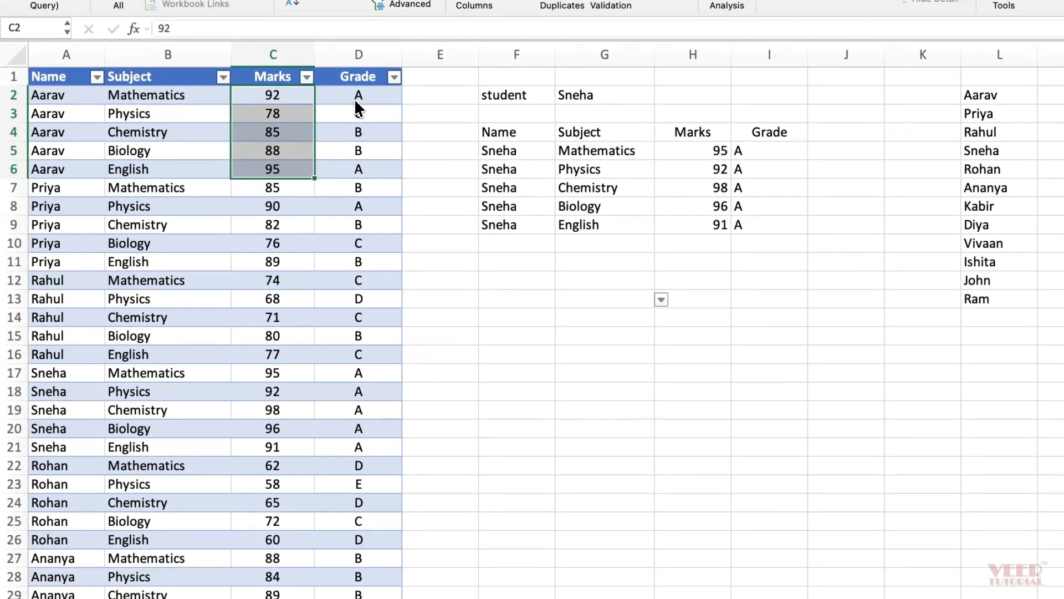
left_click_drag(354, 98, 352, 166)
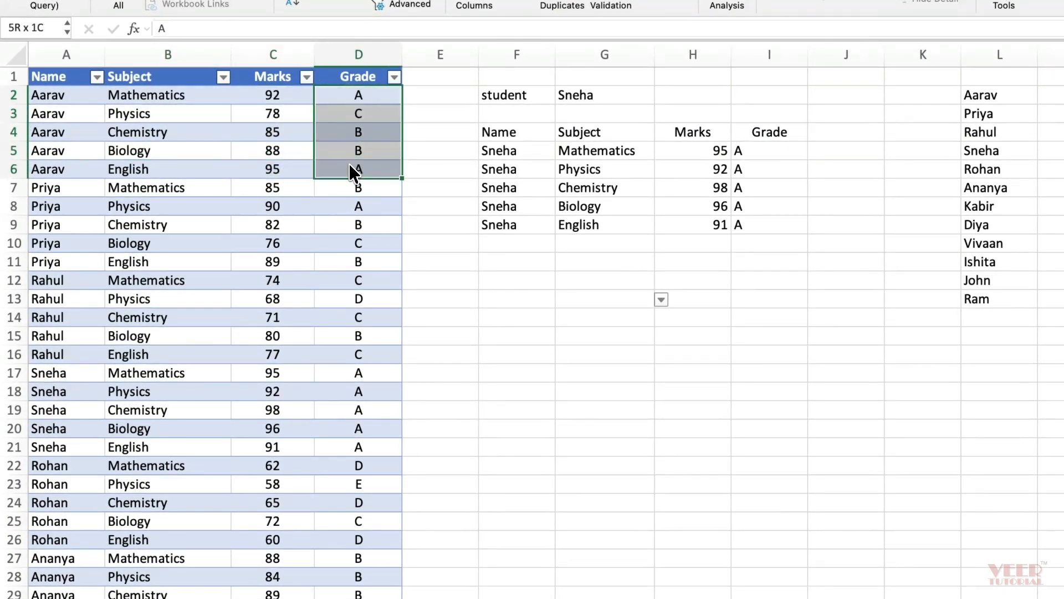
left_click(437, 434)
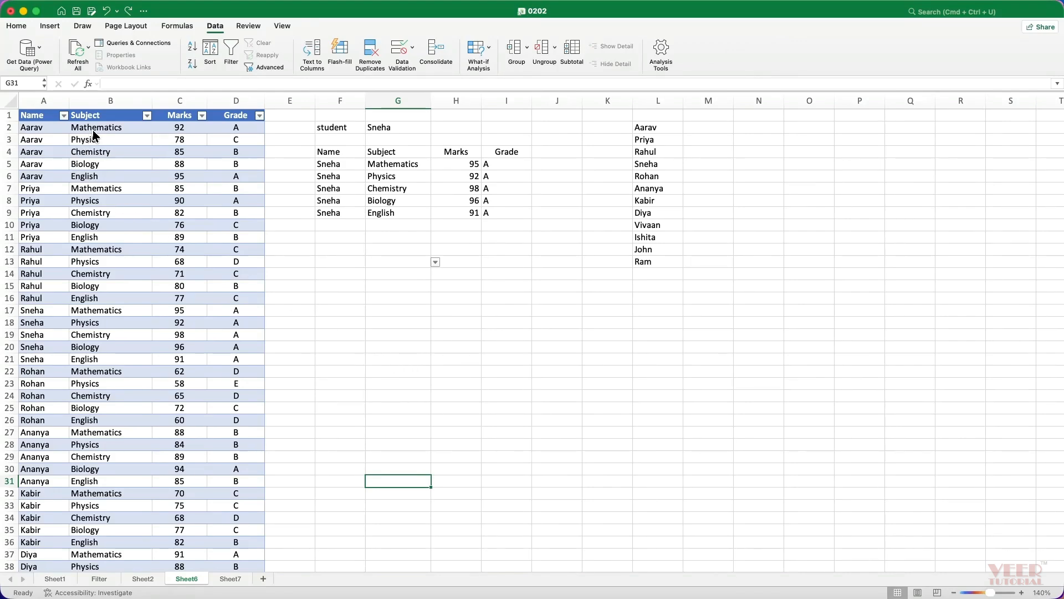
left_click(358, 336)
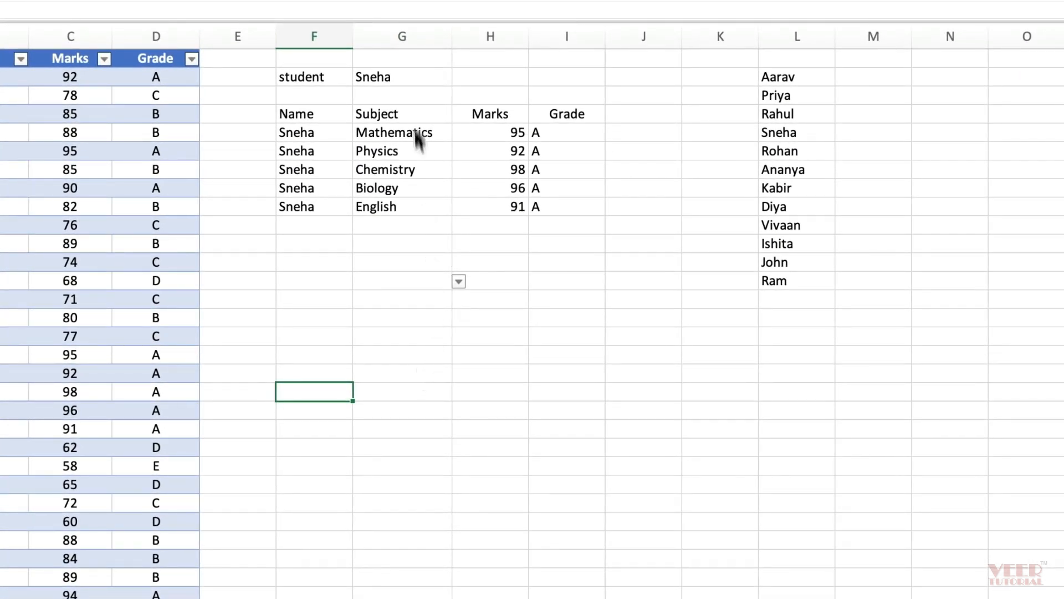
left_click(409, 79)
left_click(470, 460)
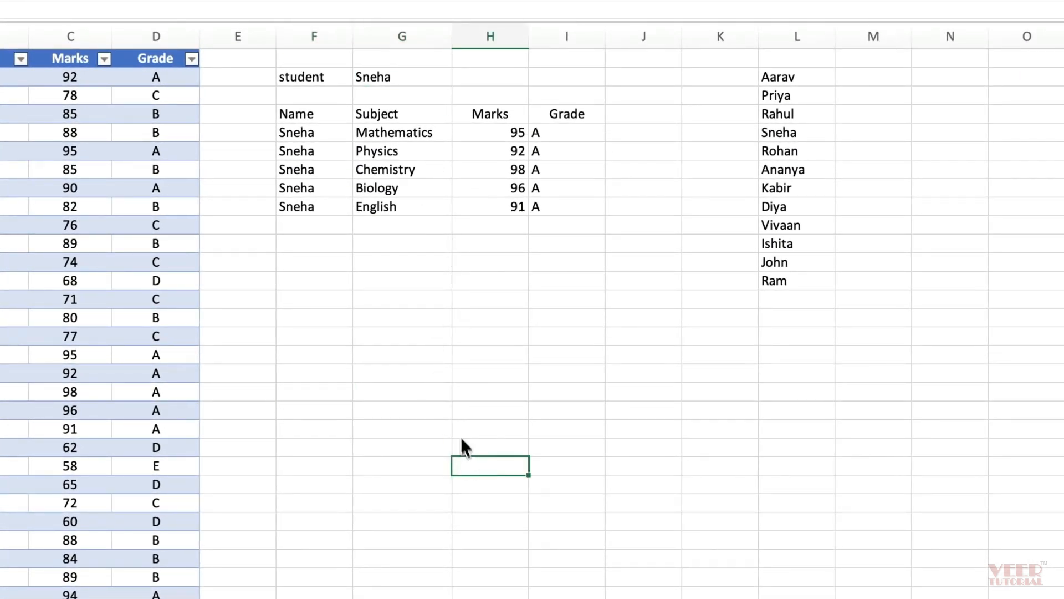
left_click(410, 338)
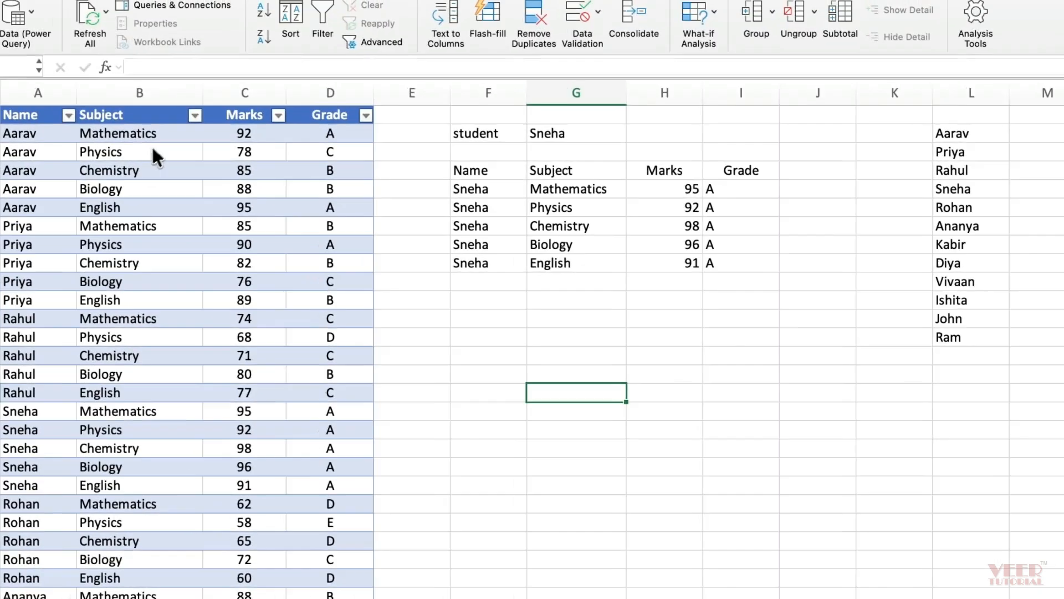
- Copy the five subject names from B2:B6 and paste them as values starting at cell M2
left_click_drag(166, 139, 175, 214)
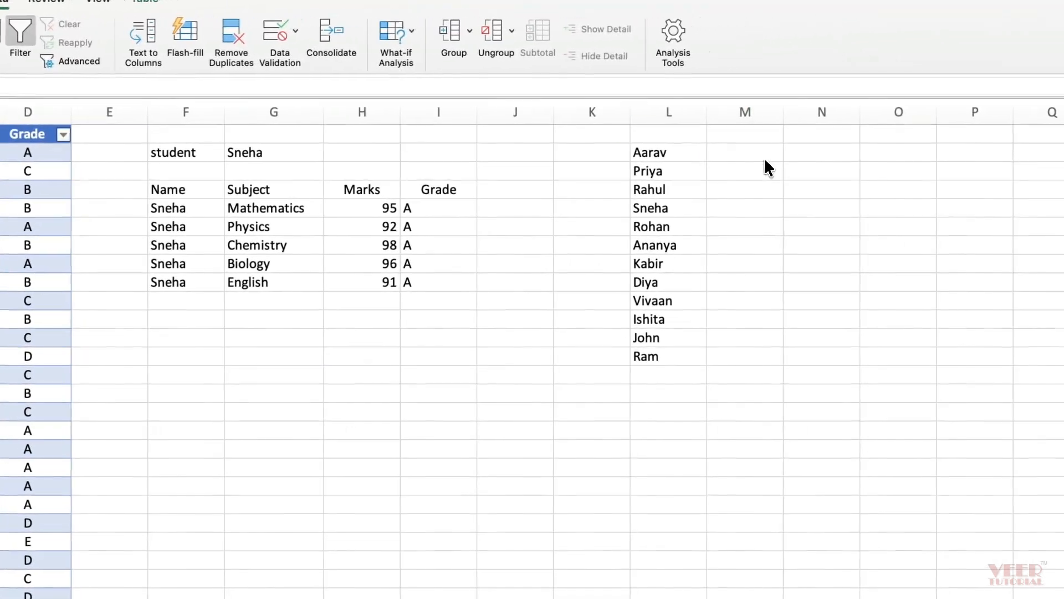
left_click(1048, 138)
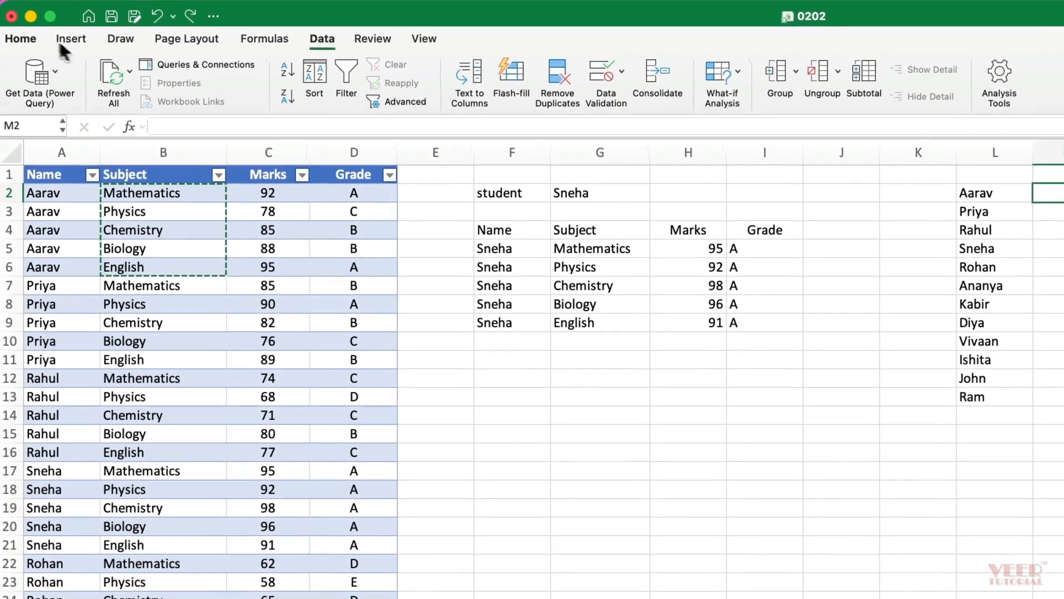
left_click(25, 39)
left_click(44, 71)
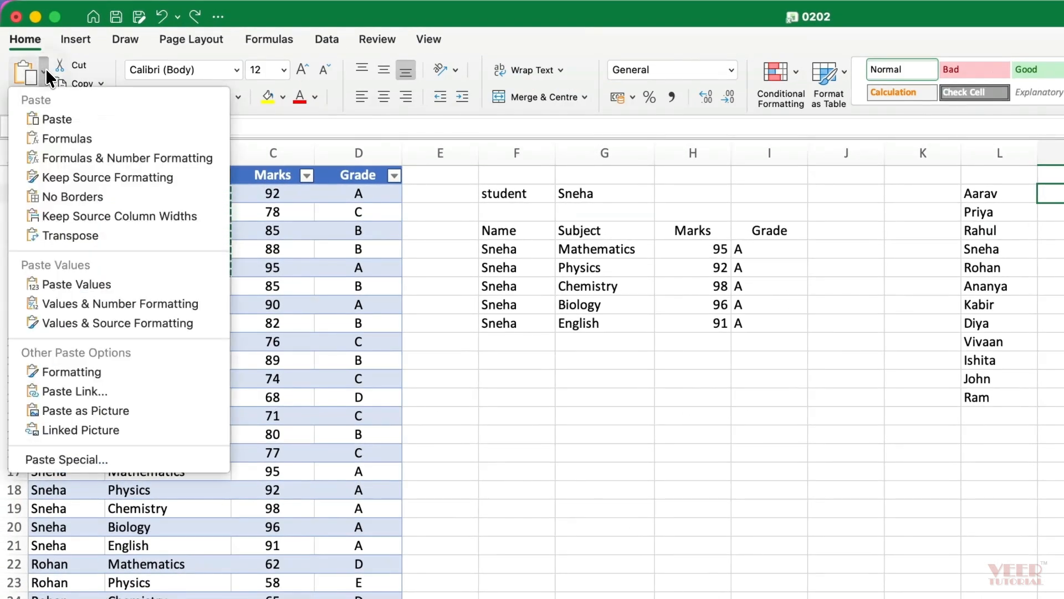
left_click(77, 285)
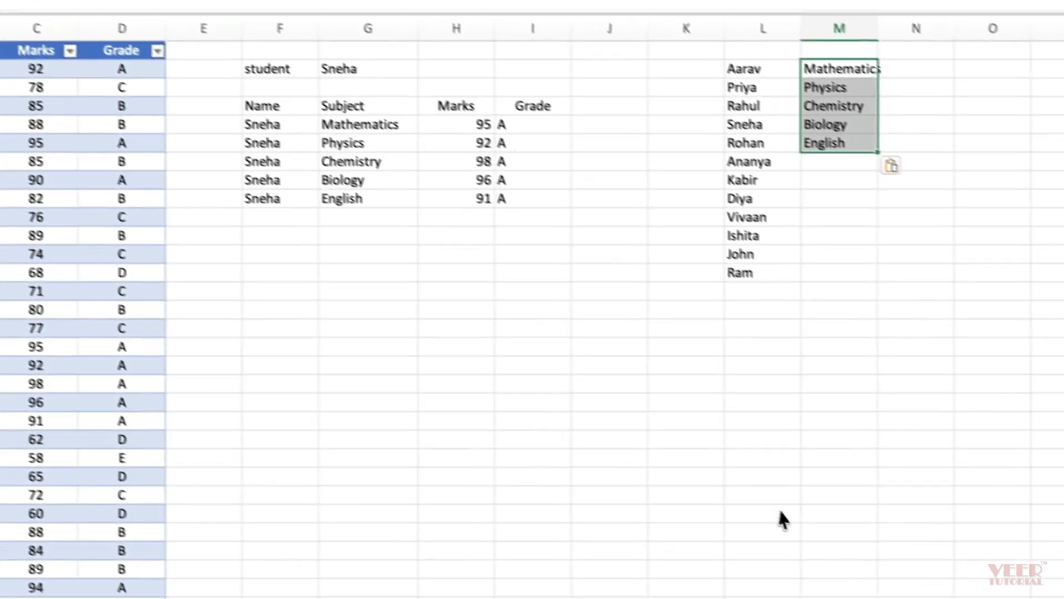
left_click(783, 520)
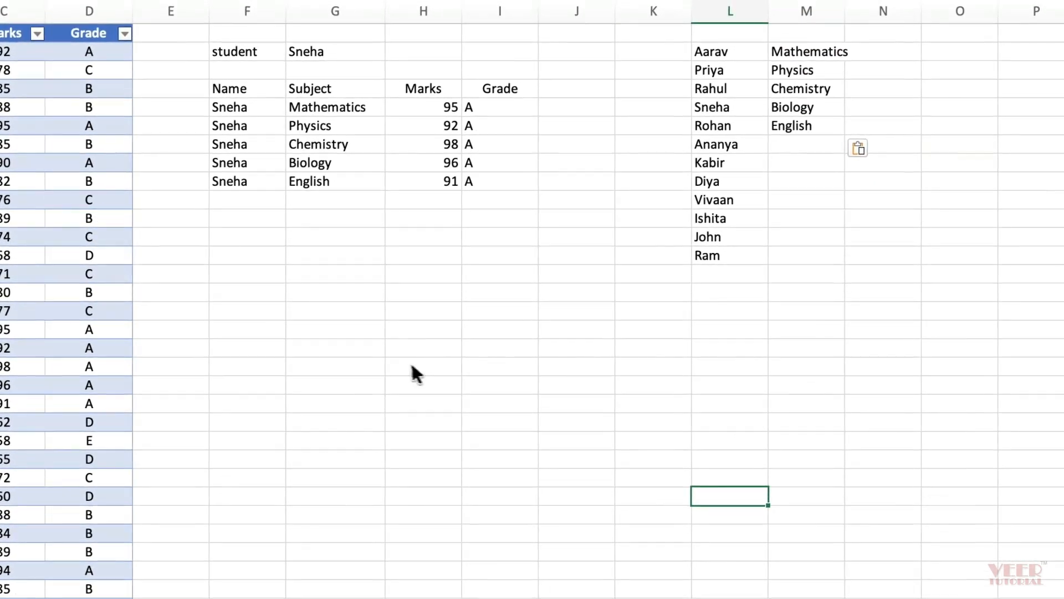
- Start a data validation rule for cell G17 that allows values from a list
left_click(371, 348)
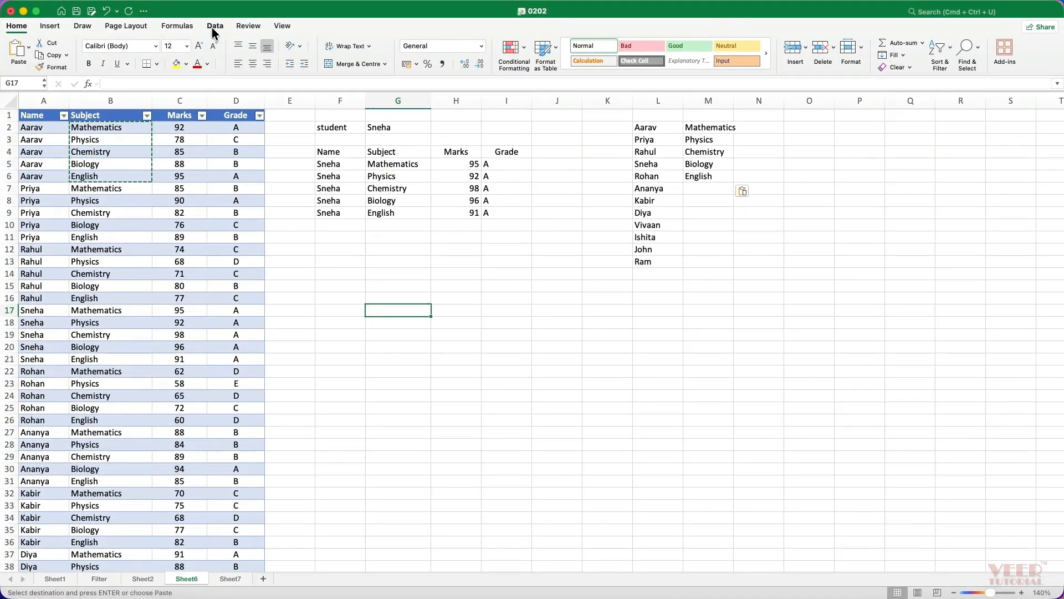
left_click(214, 28)
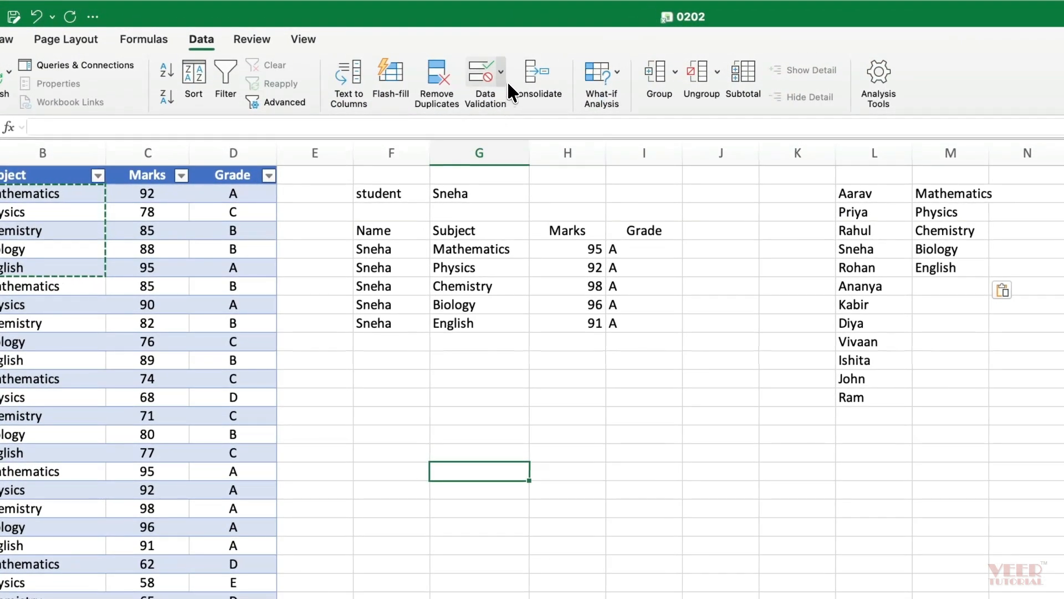
left_click(502, 77)
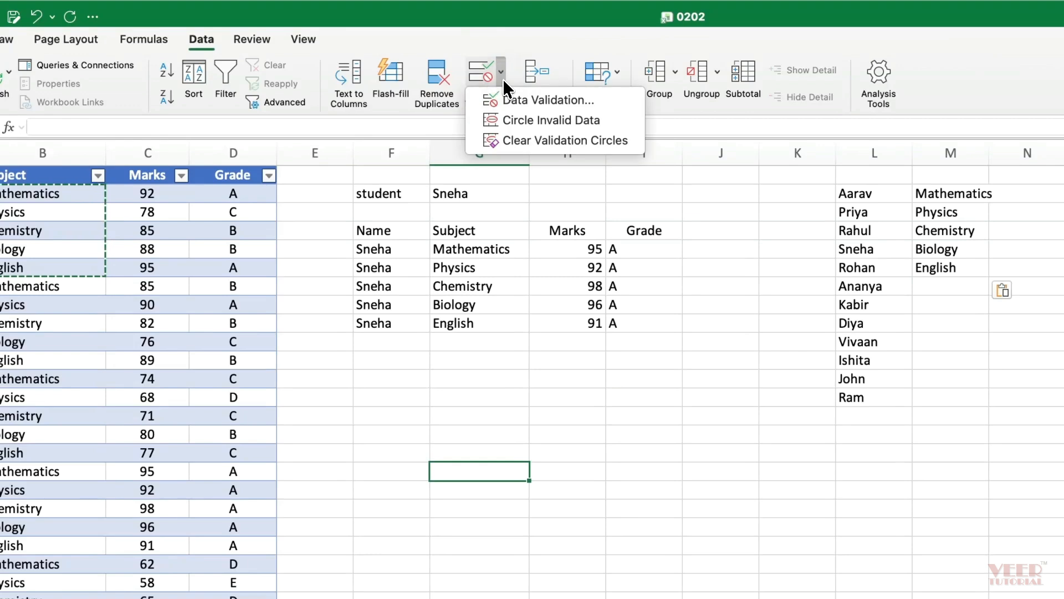
left_click(618, 98)
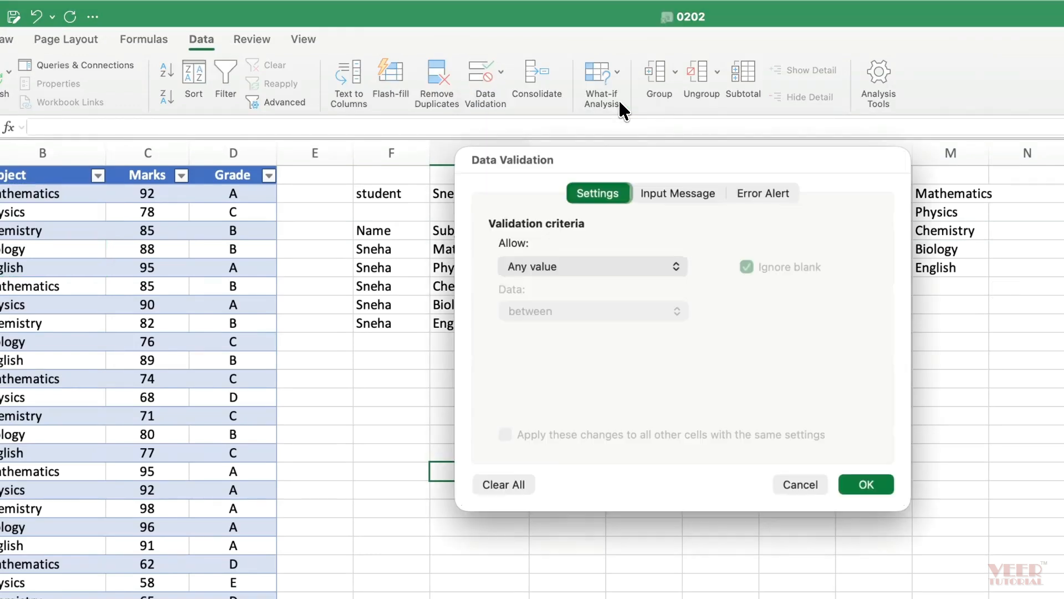
left_click(678, 268)
left_click(661, 327)
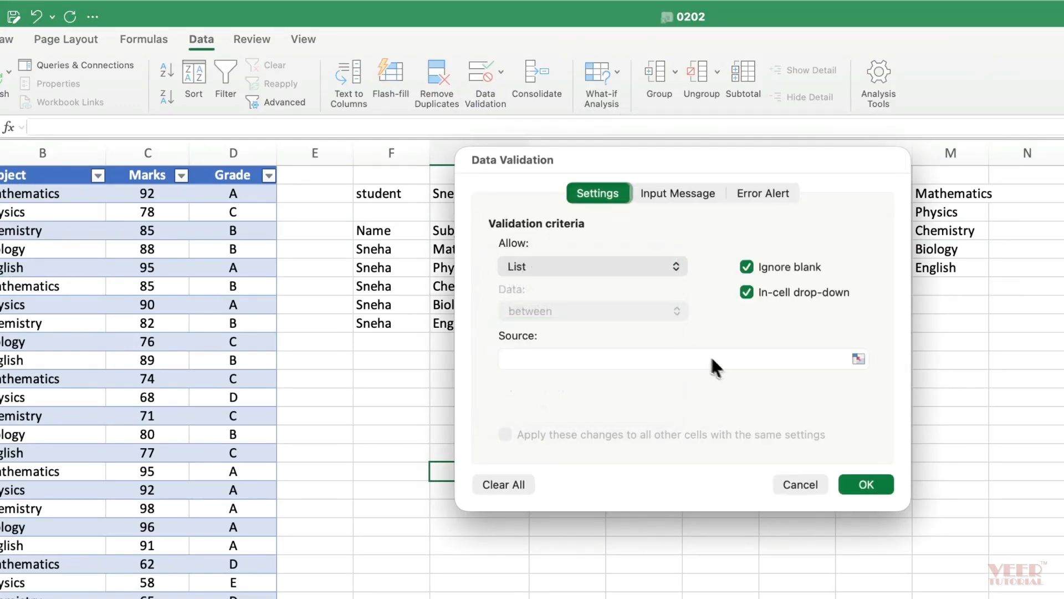
- Set the list source to =$M$2:$M$6, apply the rule and choose Mathematics from the drop-down in G17
left_click(859, 359)
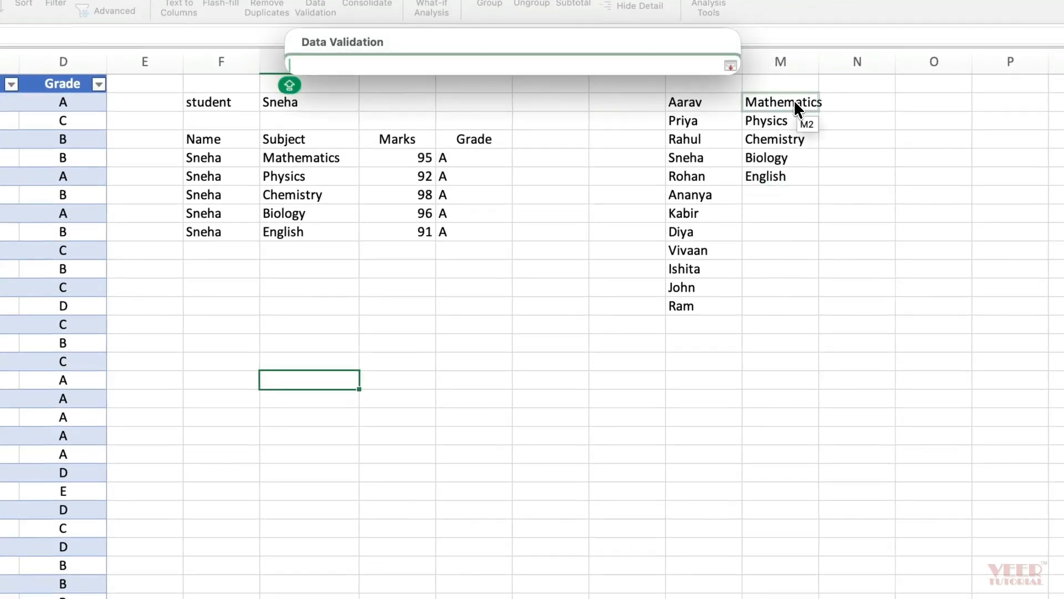
left_click_drag(794, 102, 796, 176)
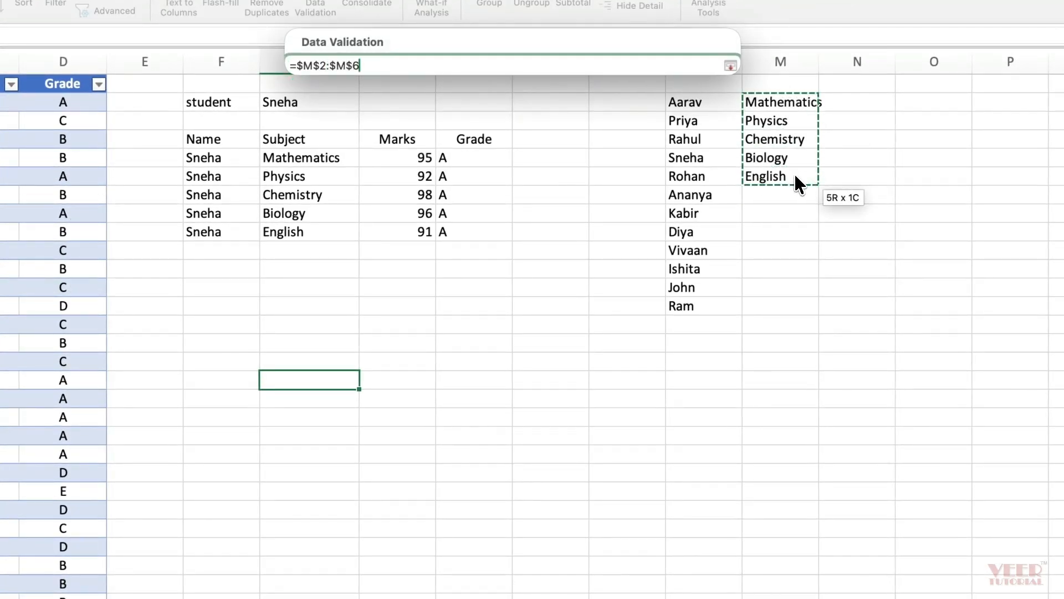
key("Return")
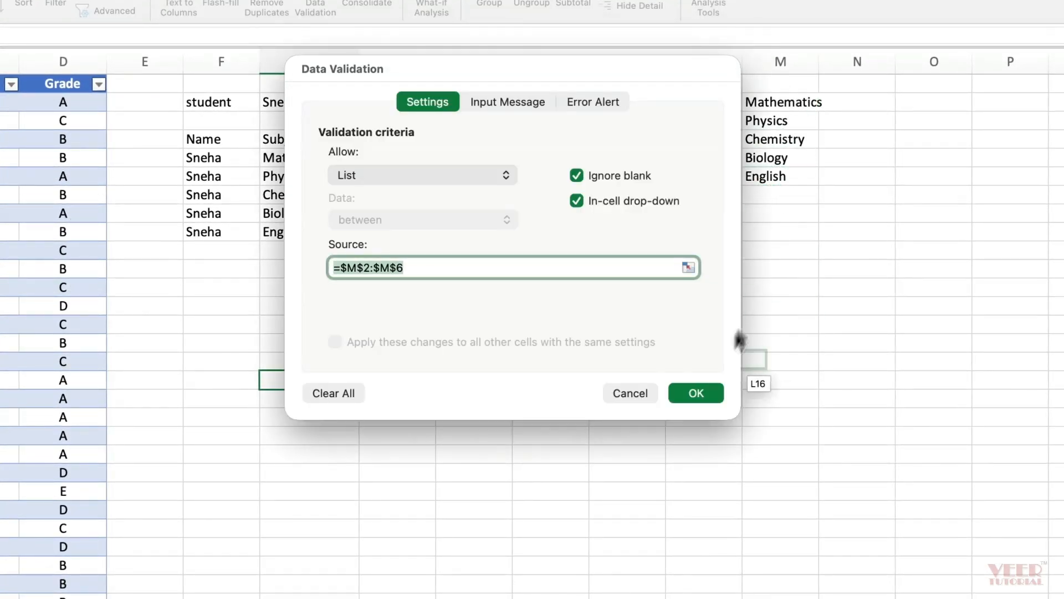
left_click(696, 392)
left_click(366, 381)
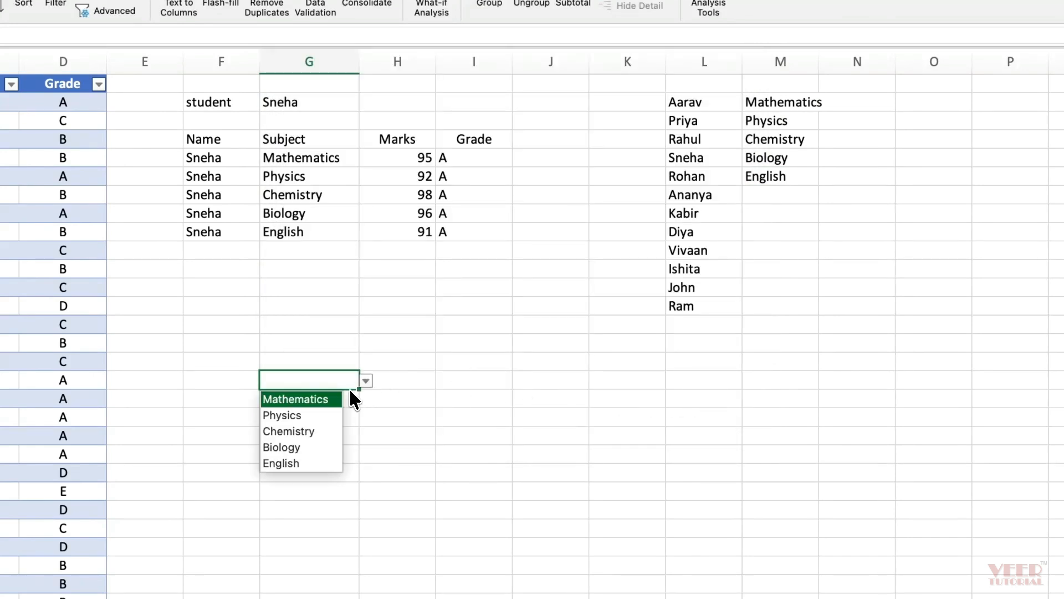
left_click(322, 398)
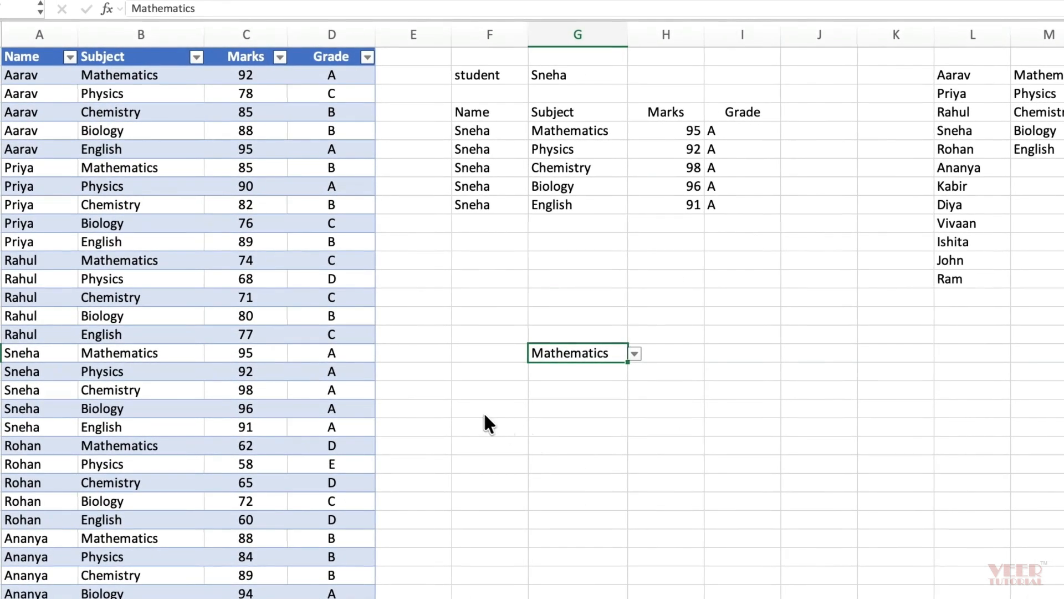
left_click_drag(485, 415, 663, 501)
left_click(639, 575)
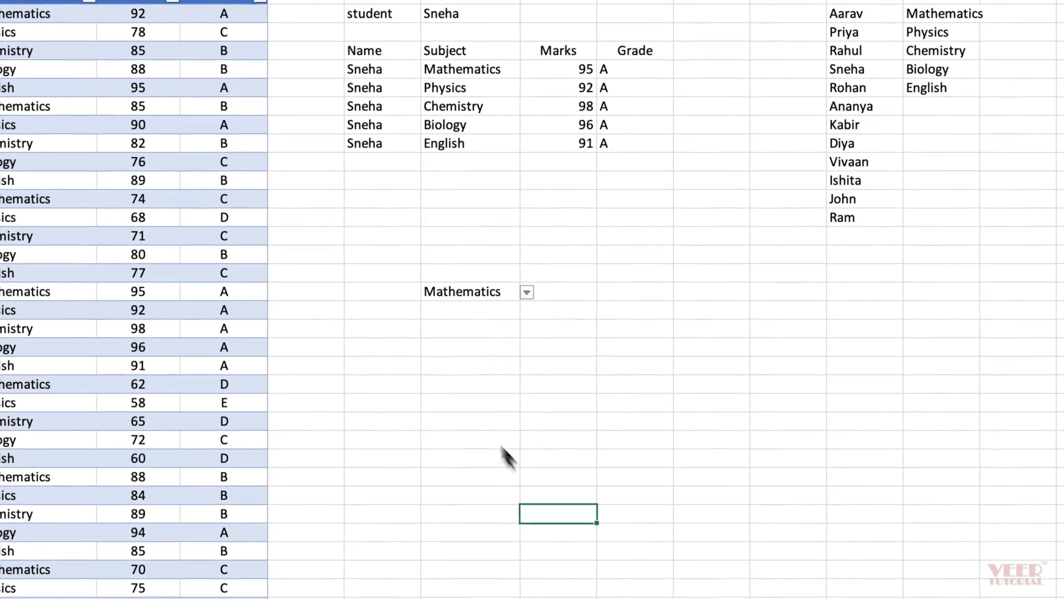
left_click(383, 348)
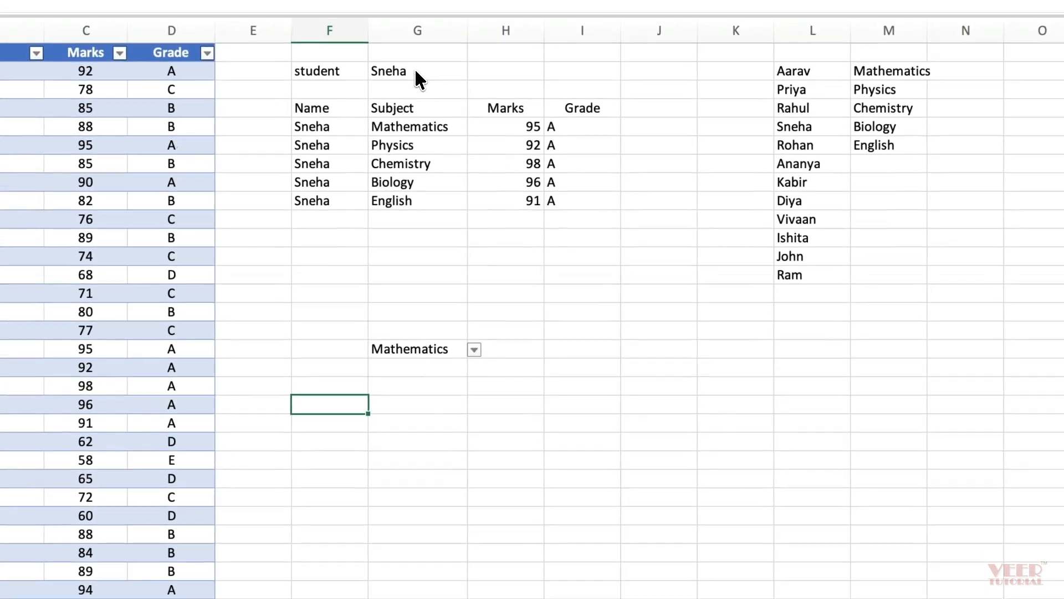
left_click(416, 72)
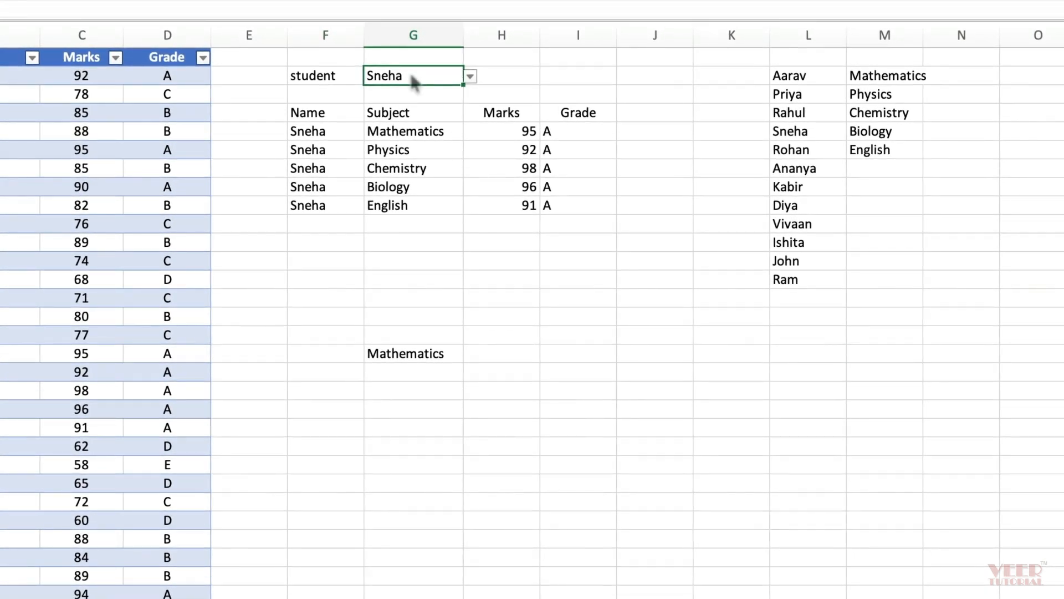
left_click(399, 351)
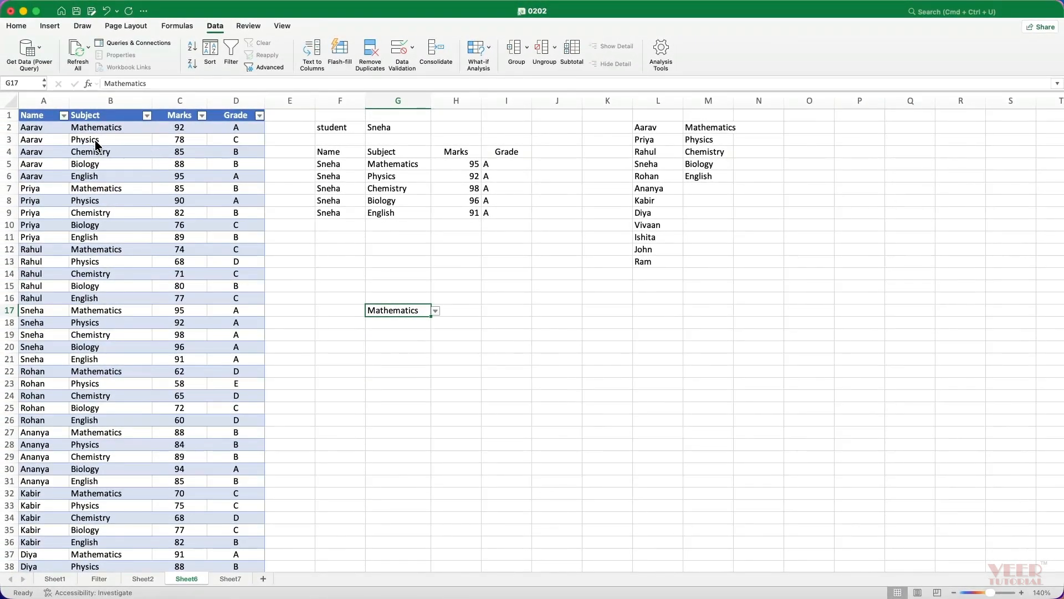
- Copy the table headers Name, Subject, Marks and Grade from A1:D1 to the row starting at F19
left_click_drag(33, 115, 227, 116)
key("cmd+c")
left_click(346, 335)
key("cmd+v")
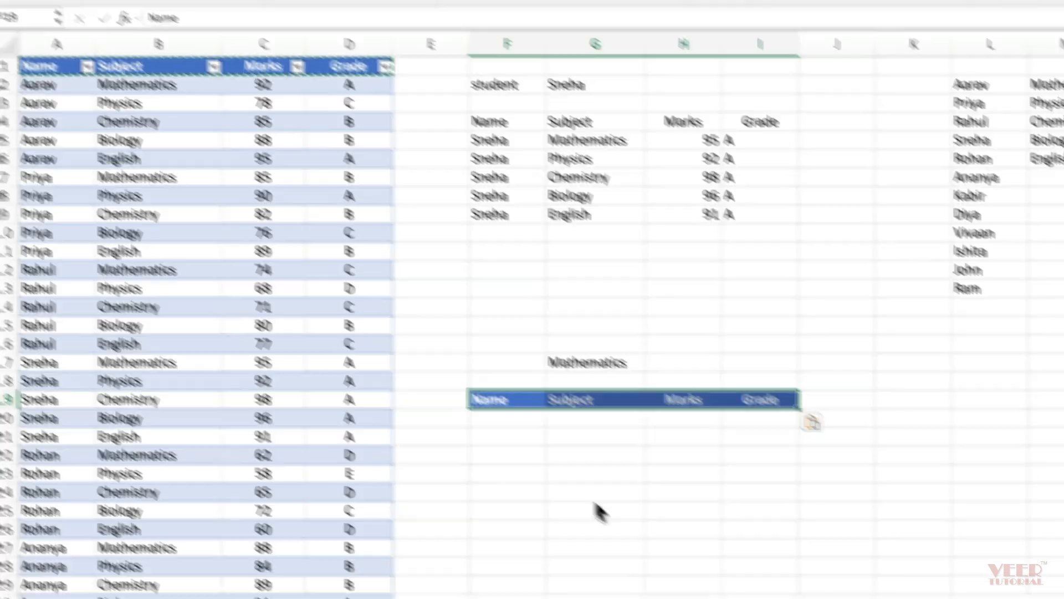
left_click(601, 513)
- Start a FILTER formula in F20 on Table4 with the condition (Table4[Name]=G2) followed by a multiplication sign
left_click(515, 421)
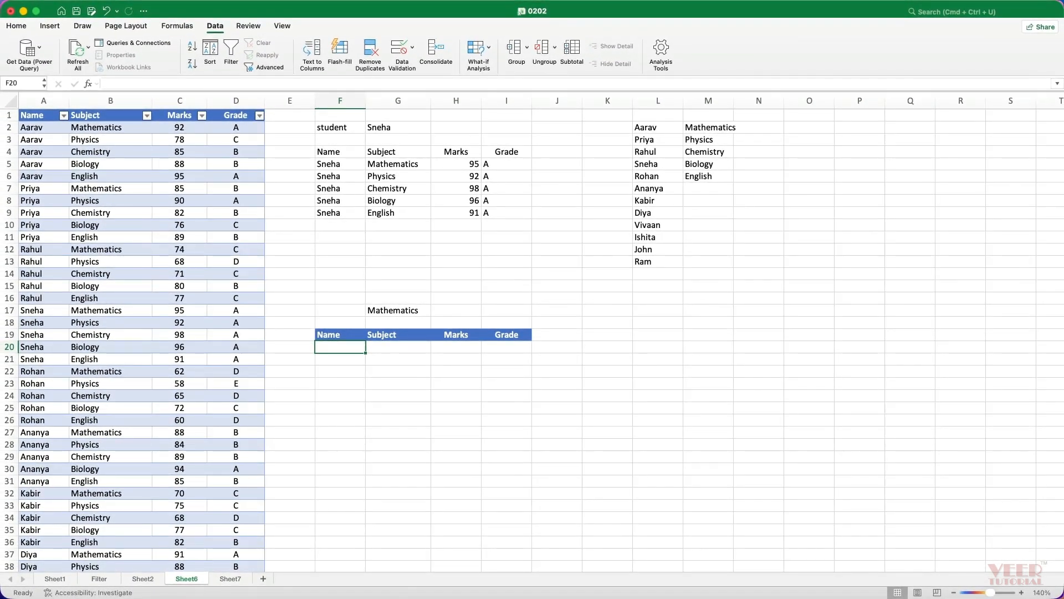
type("=FILTER(")
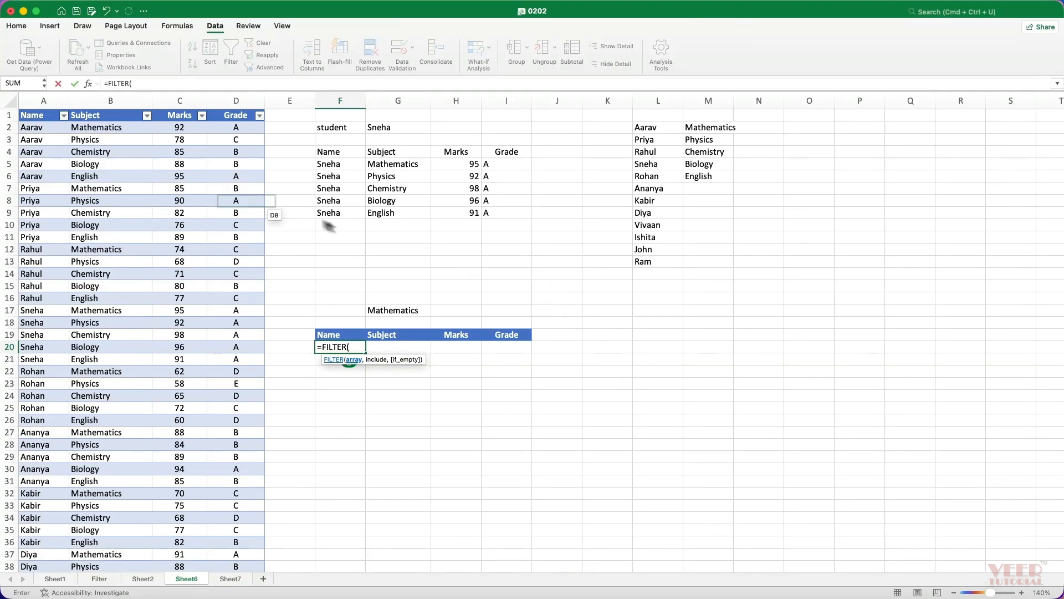
left_click(22, 115)
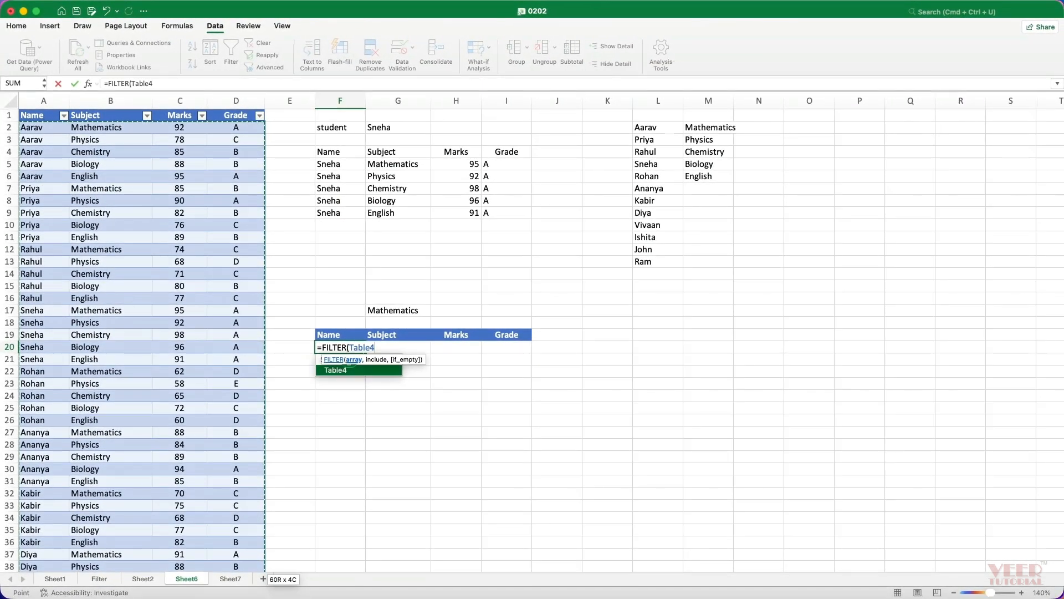
type(",(")
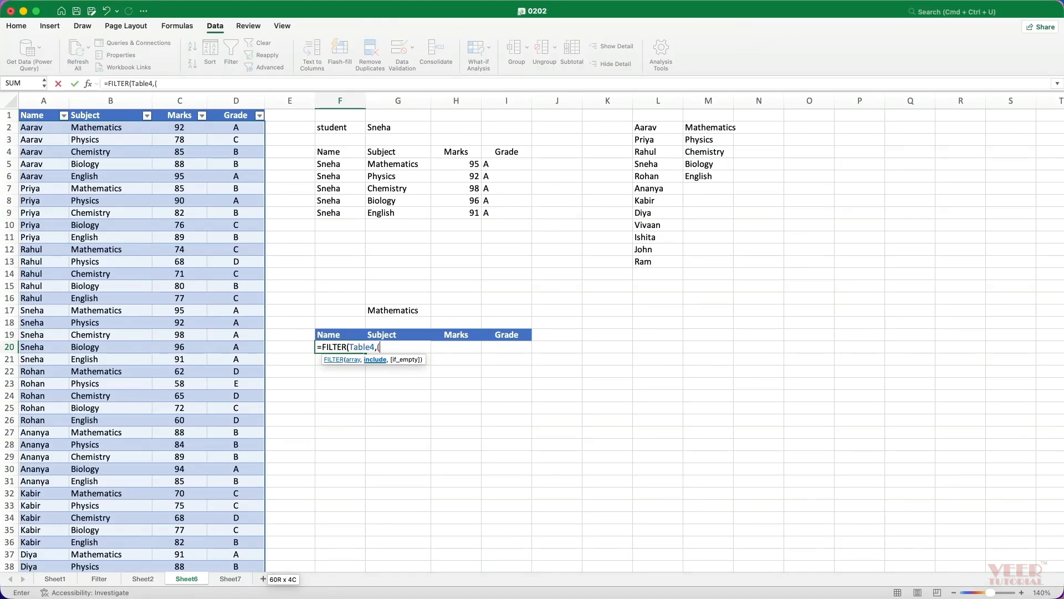
left_click(37, 116)
type("=")
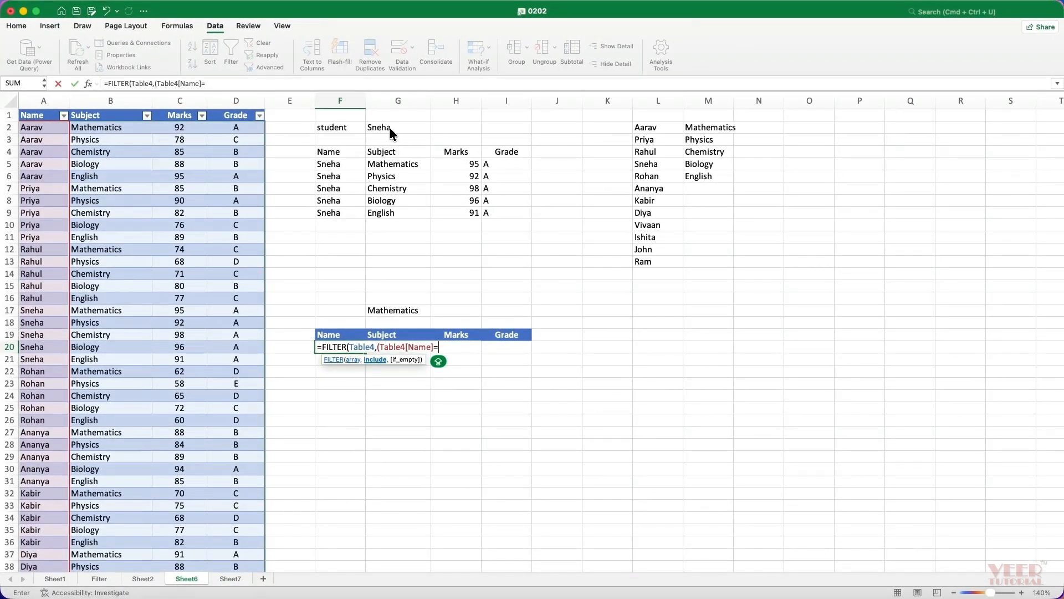
left_click(421, 125)
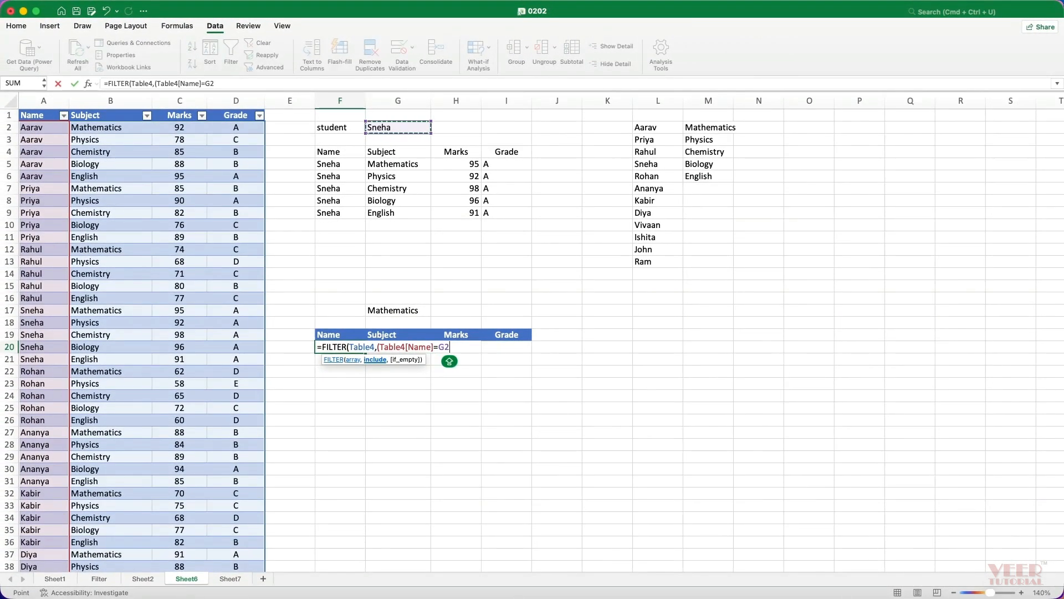
type(")*")
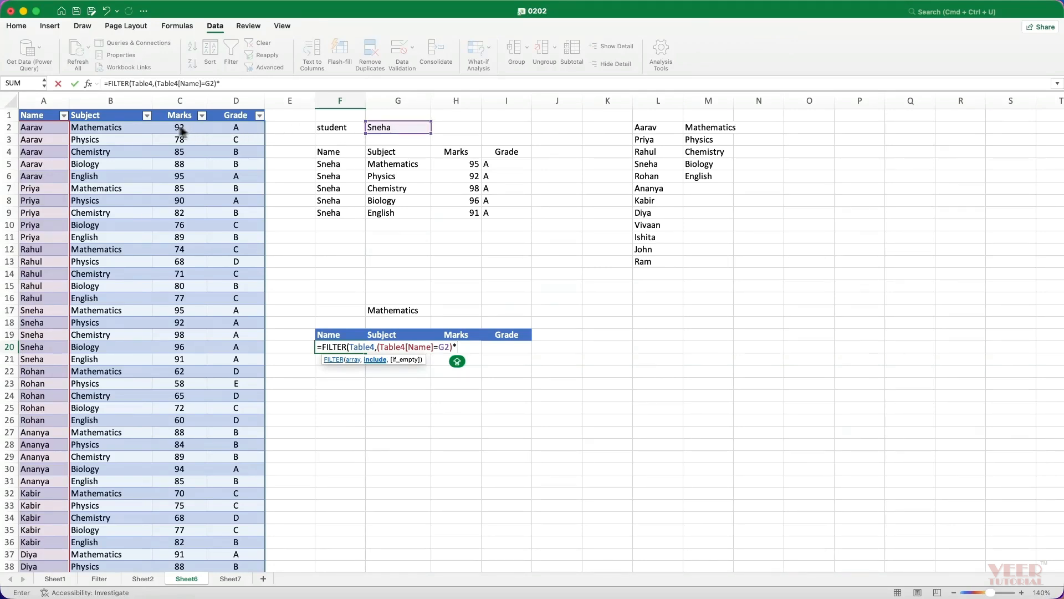
left_click(97, 118)
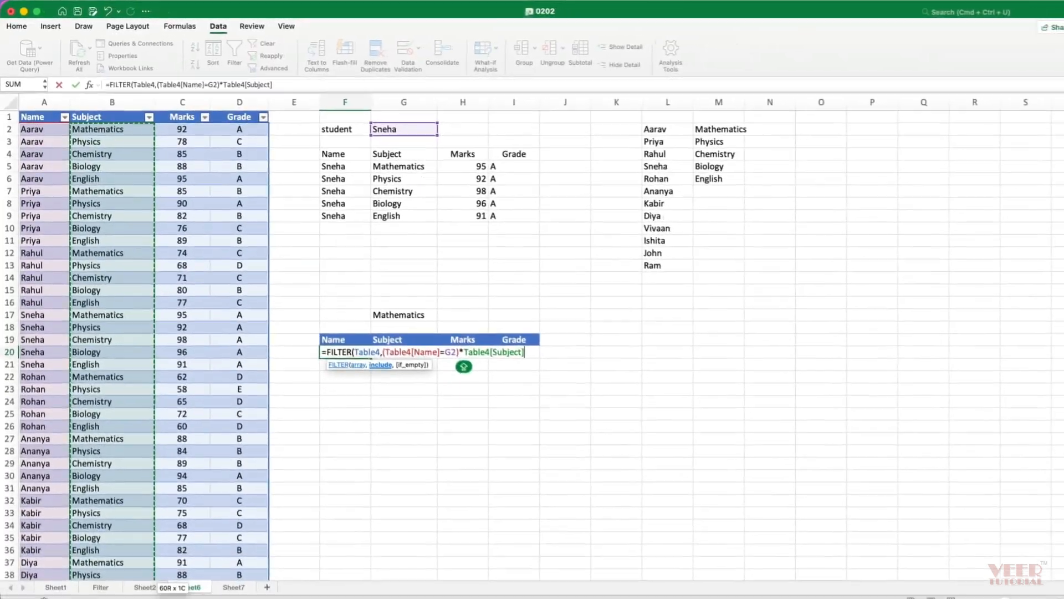
key("BackSpace")
key("BackSpace")
key("BackSpace")
key("BackSpace")
key("BackSpace")
key("BackSpace")
key("BackSpace")
key("BackSpace")
key("BackSpace")
key("BackSpace")
key("BackSpace")
key("BackSpace")
key("BackSpace")
key("BackSpace")
key("BackSpace")
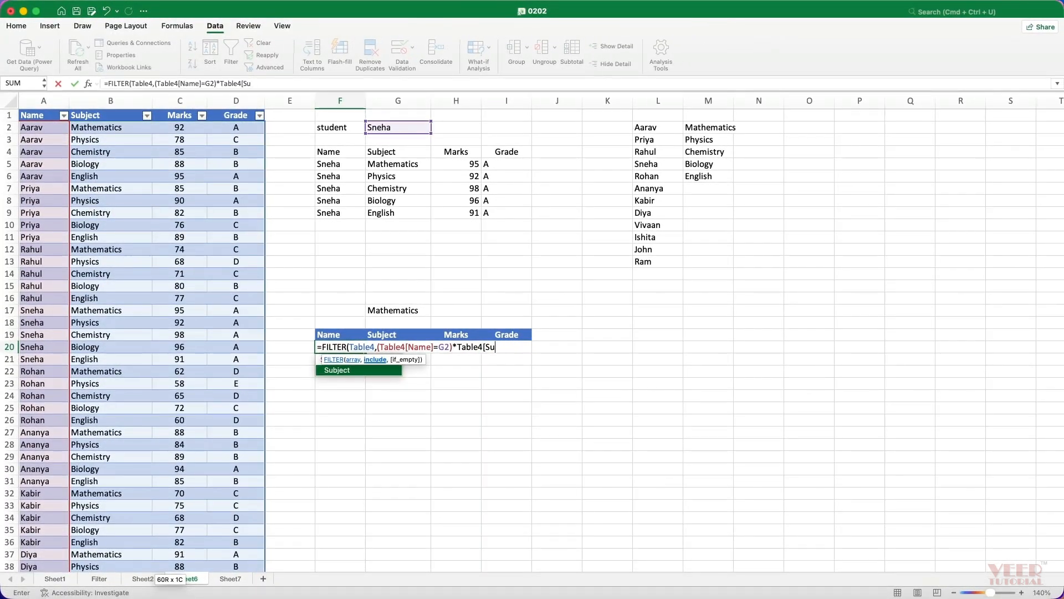
- Complete the formula with the condition (Table4[Subject]=G17) and "NOT FOUND" as the value for an empty result
type("(")
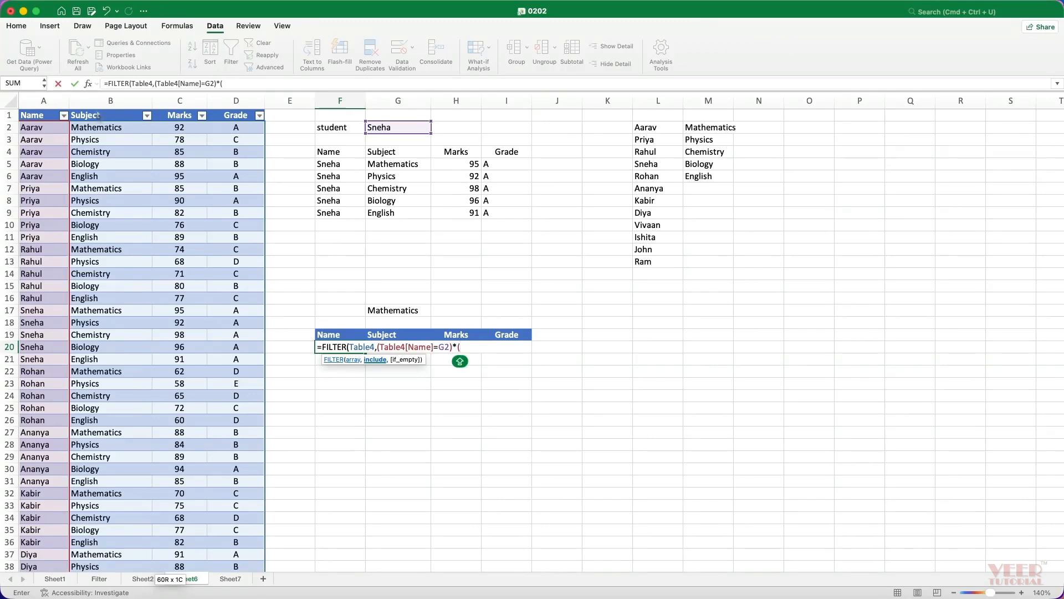
left_click(105, 119)
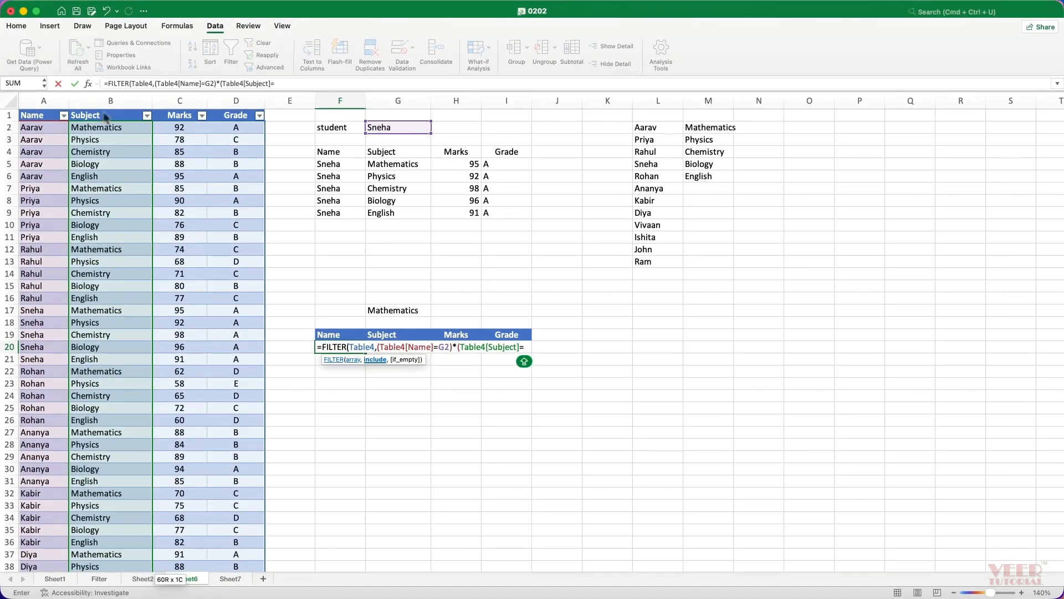
type("=")
left_click(407, 311)
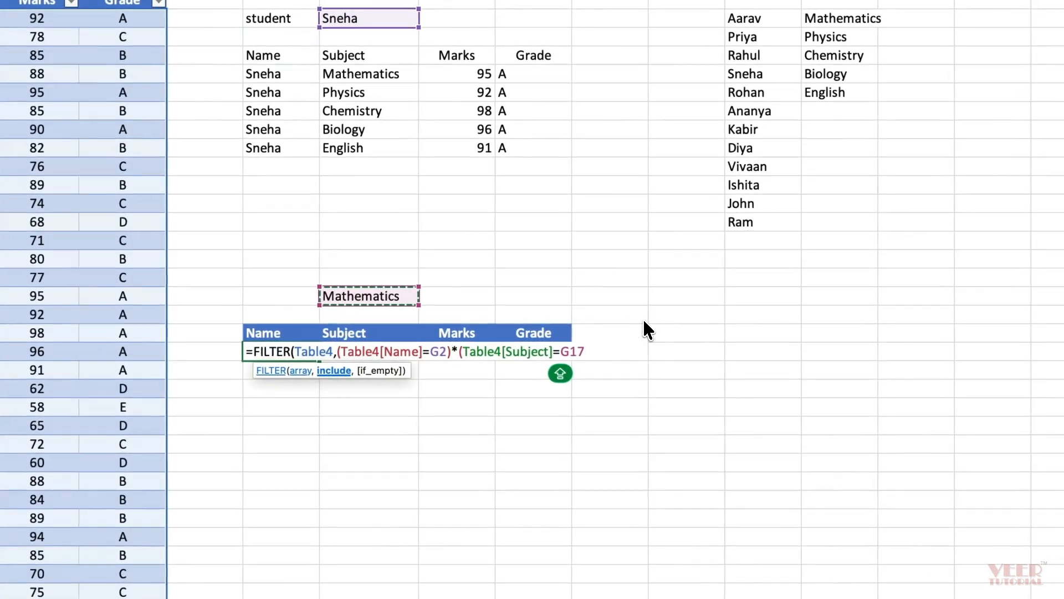
type(")")
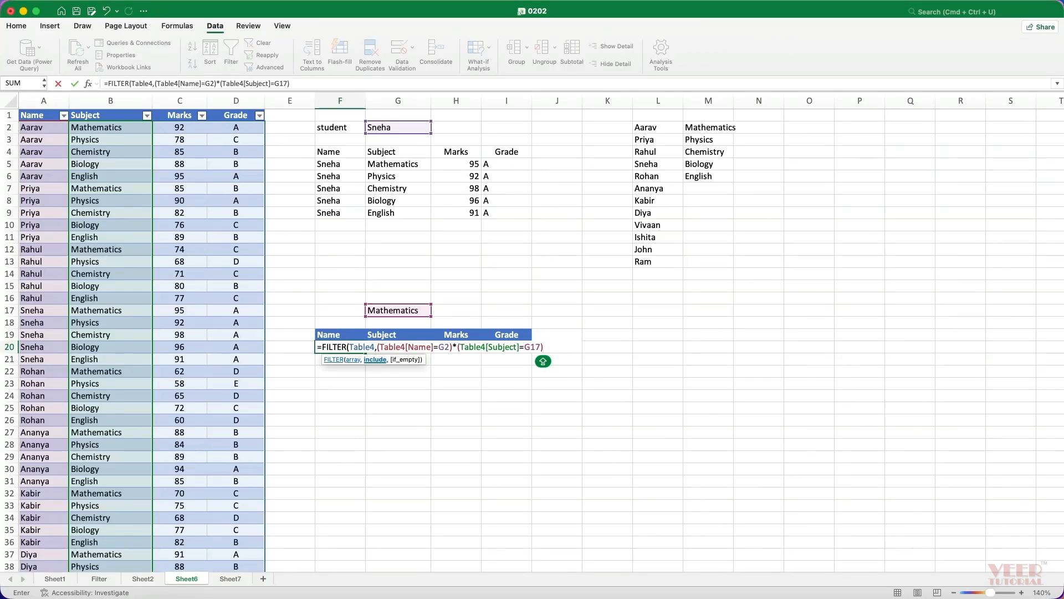
type(",\"NOT FOUND\")")
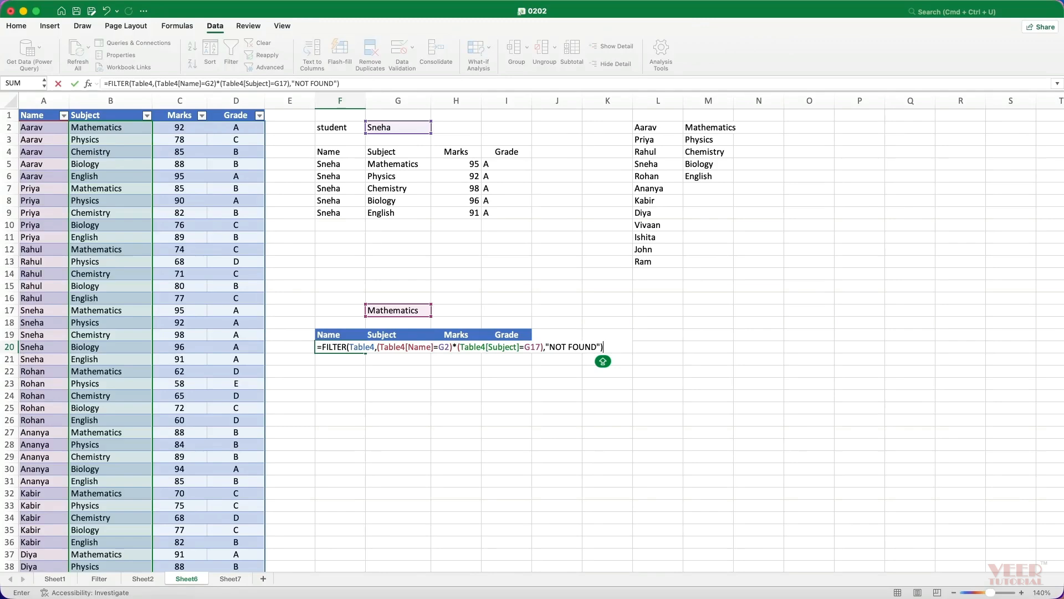
key("Return")
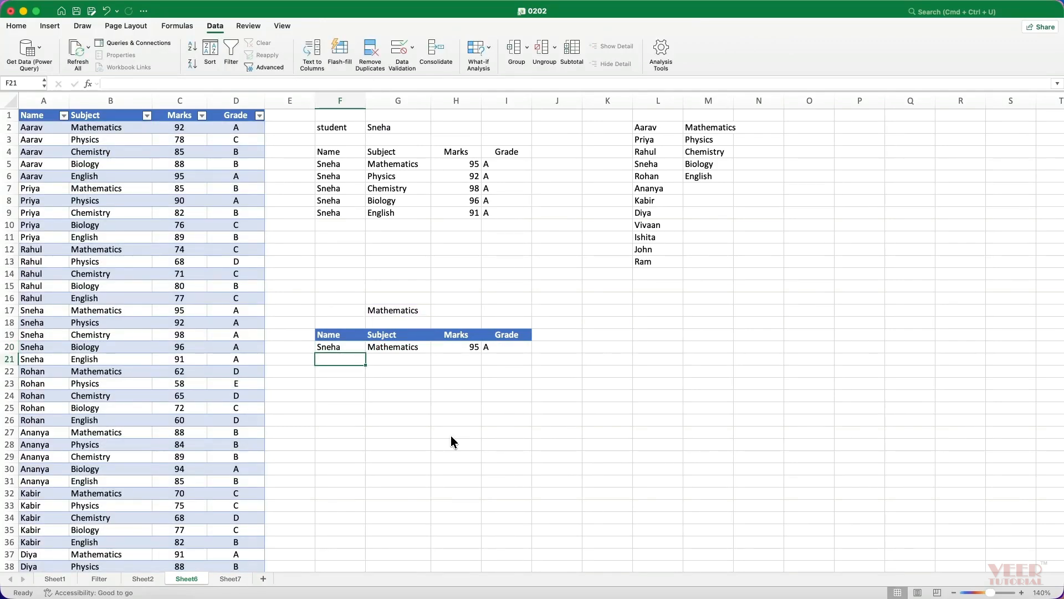
left_click(405, 128)
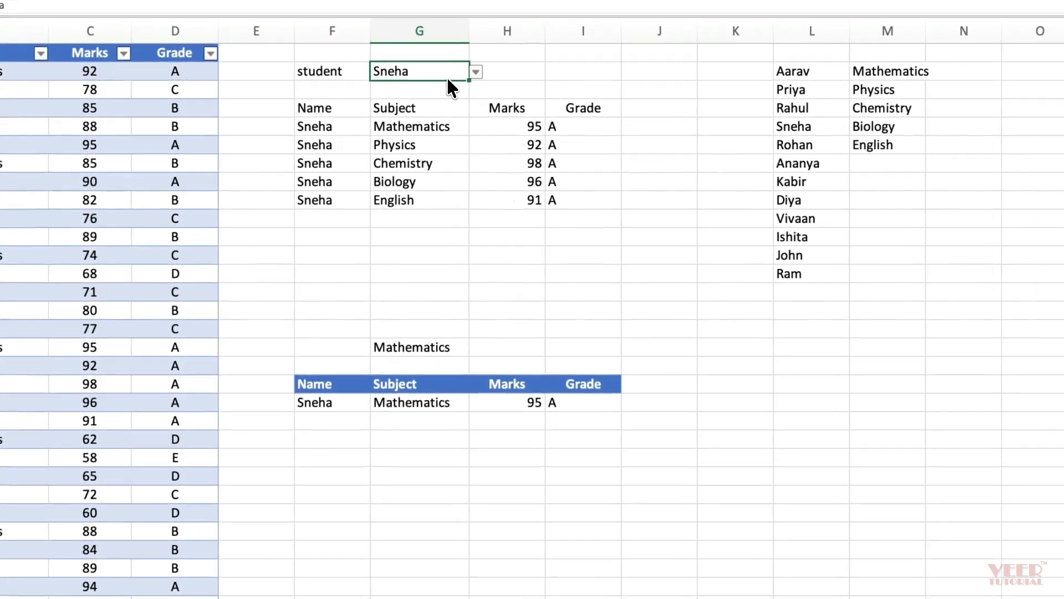
left_click(438, 350)
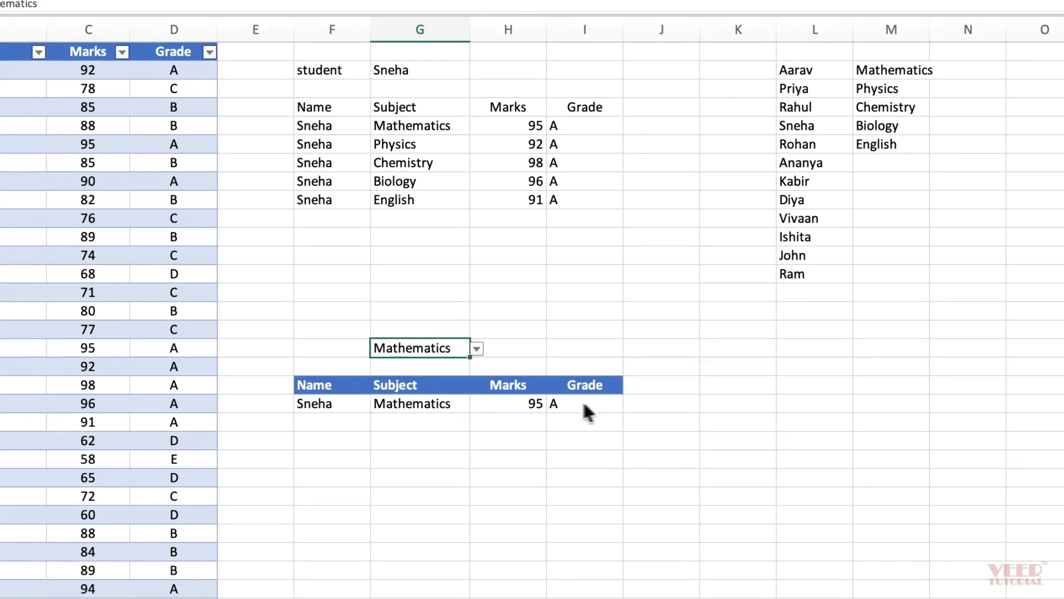
left_click(510, 401)
left_click(530, 476)
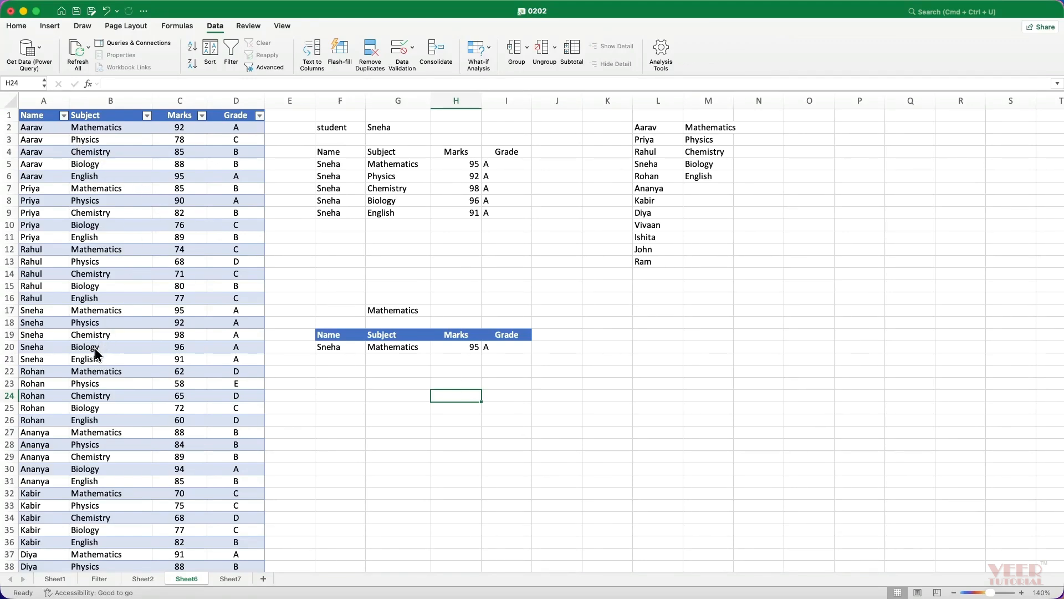
- Add table row 62 for the student chosen in G2 with Mathematics, 91 and D, and undo the blank table row added below it
scroll(95, 348, "down", 5)
scroll(105, 354, "down", 5)
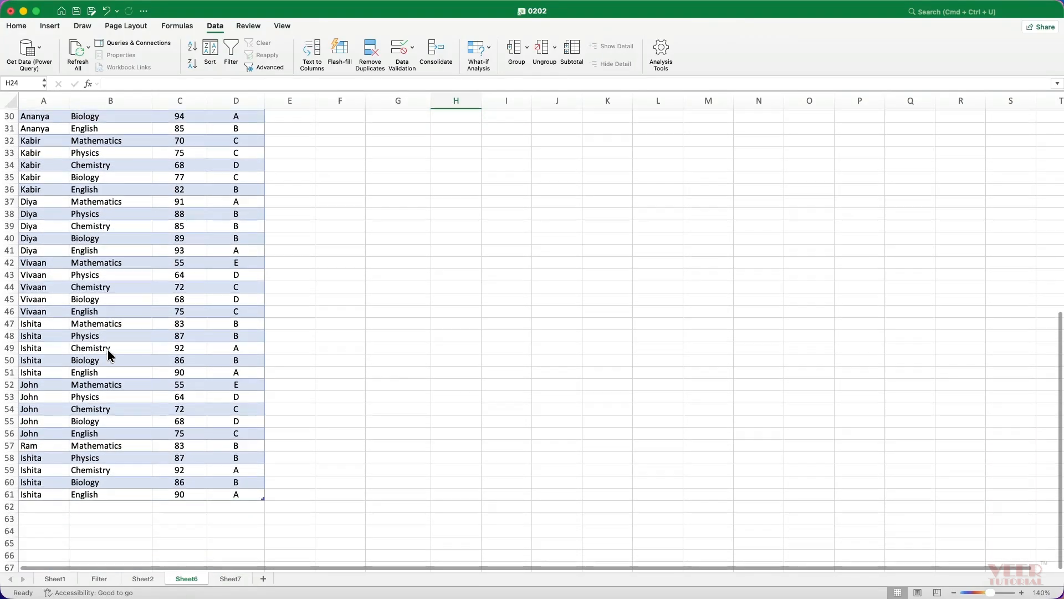
left_click(49, 507)
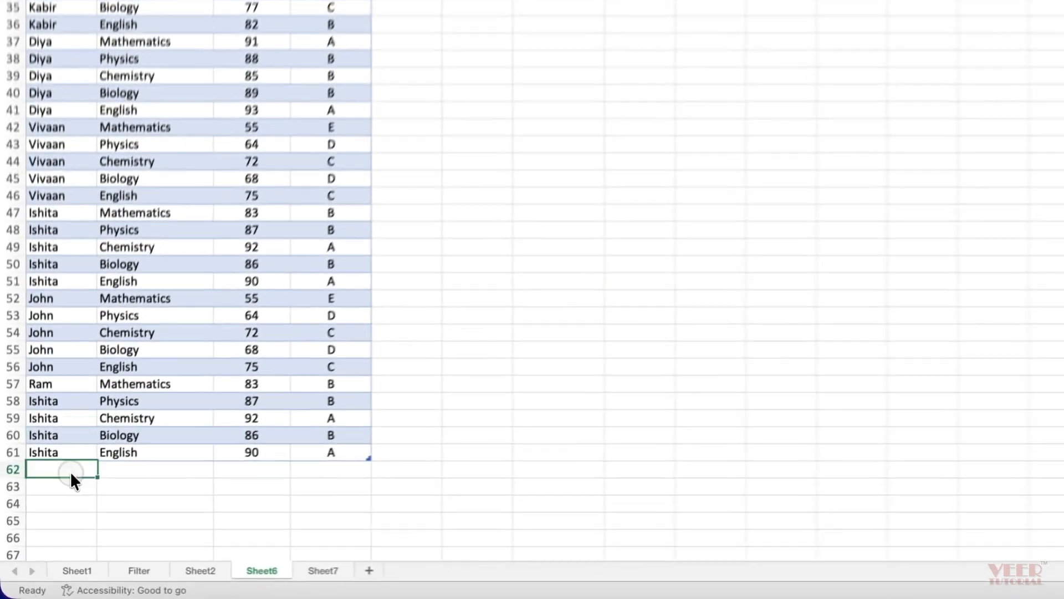
type("SNeha")
key("Tab")
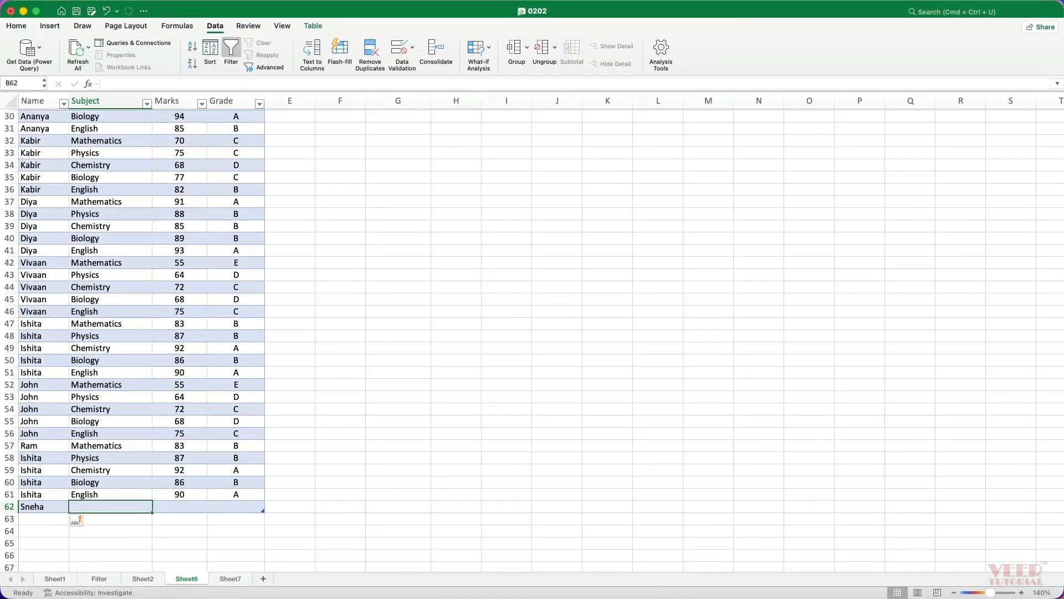
type("Mathematics")
key("Tab")
type("91")
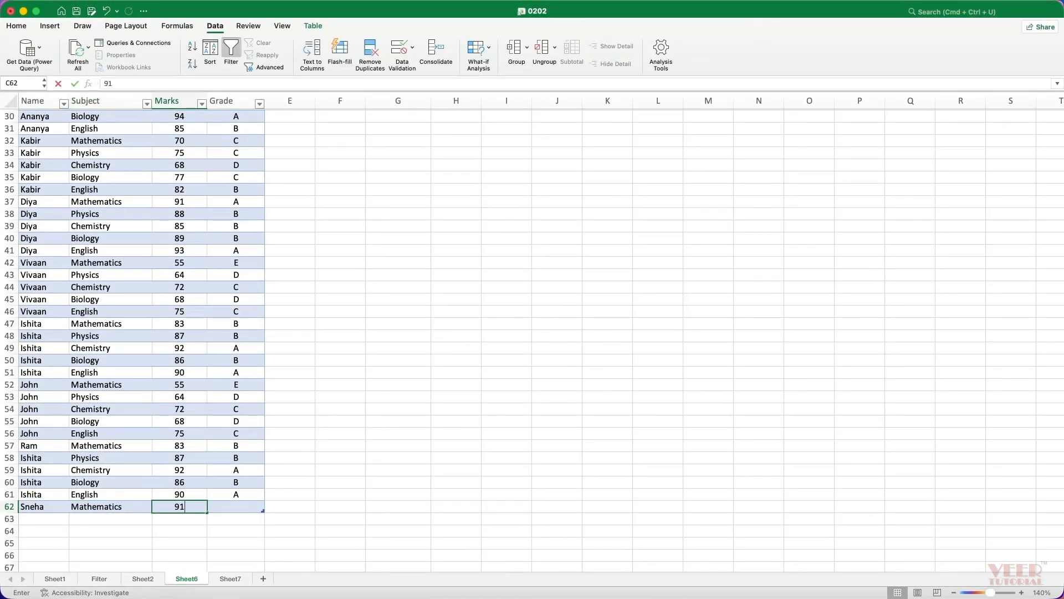
key("Tab")
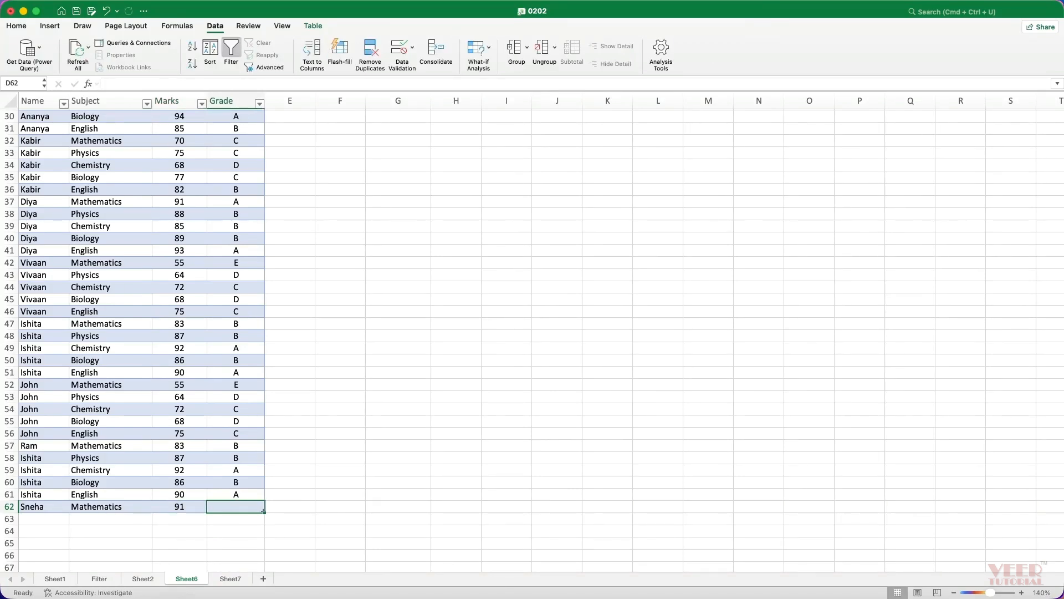
type("D")
key("Return")
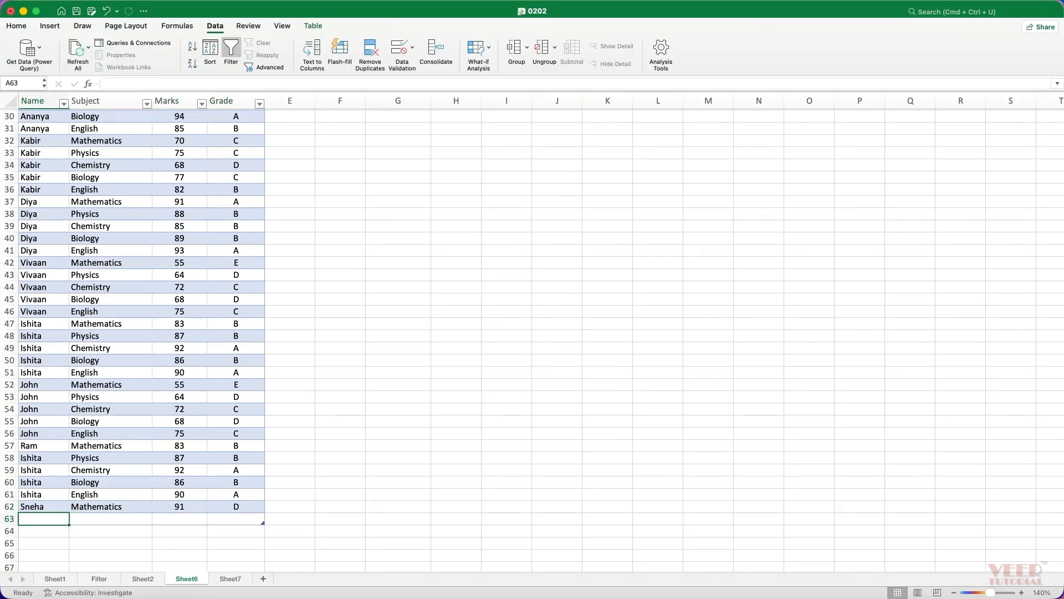
key("super+z")
- Check the filtered results below the header row at F19 for the newly added table row
scroll(548, 358, "up", 10)
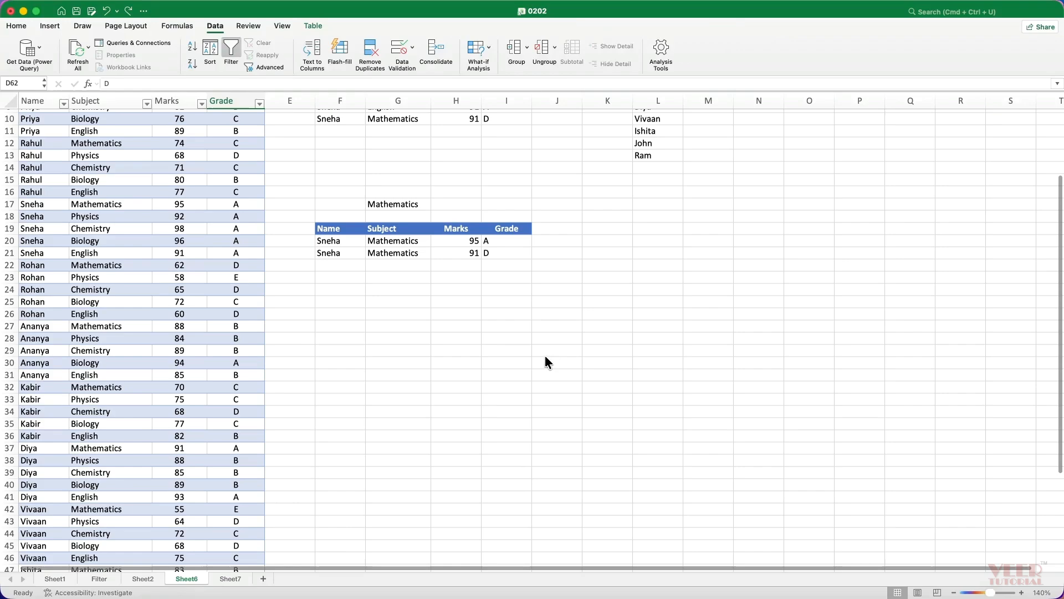
scroll(532, 355, "up", 4)
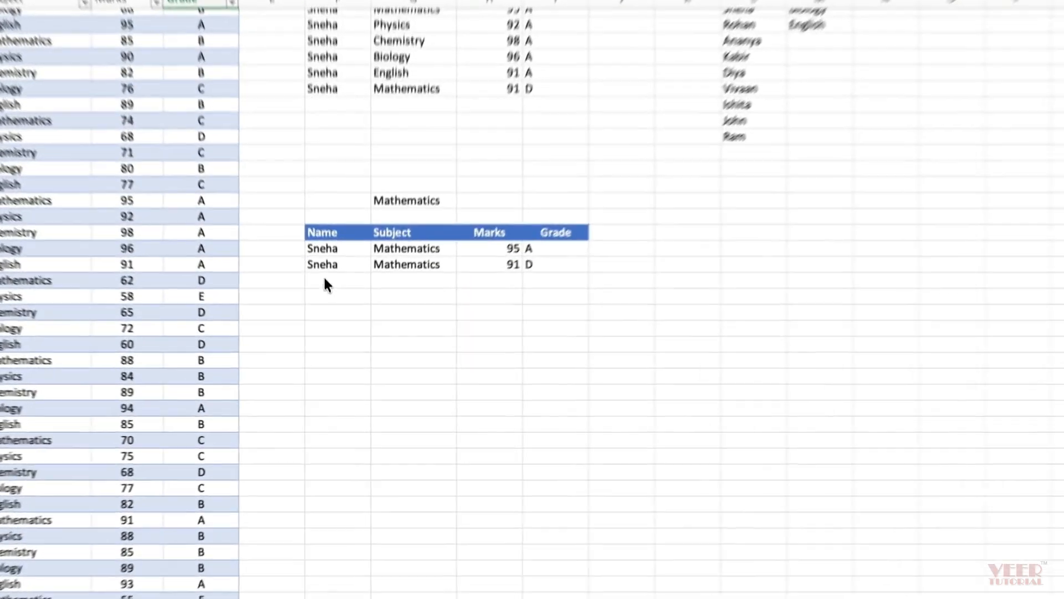
left_click_drag(331, 317, 551, 304)
left_click(566, 434)
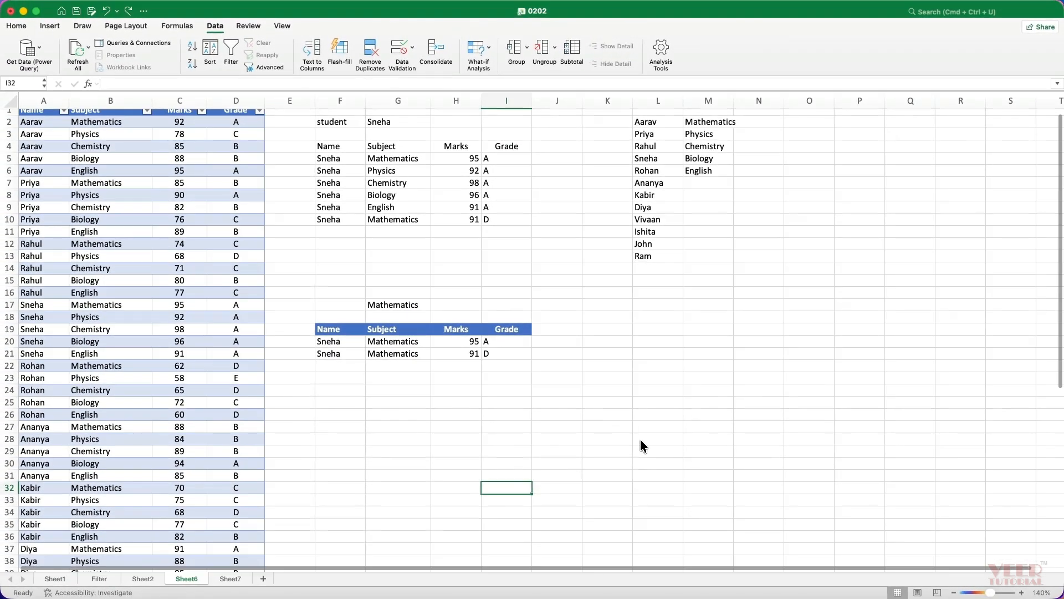
scroll(643, 446, "up", 1)
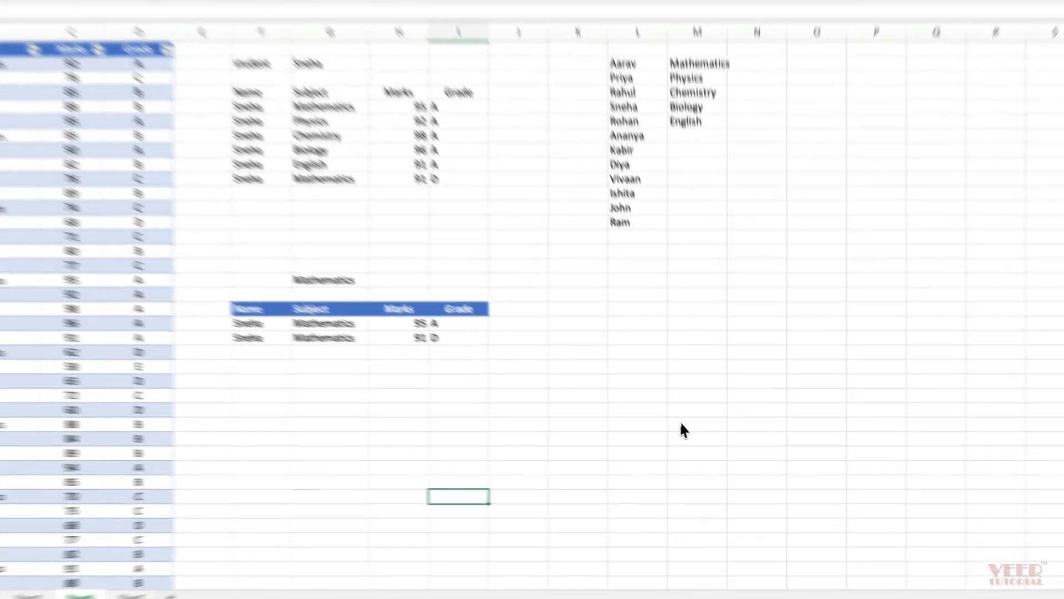
- Copy the formatted Grade header cell from I19 to L17 and replace its text with 50
left_click(701, 435)
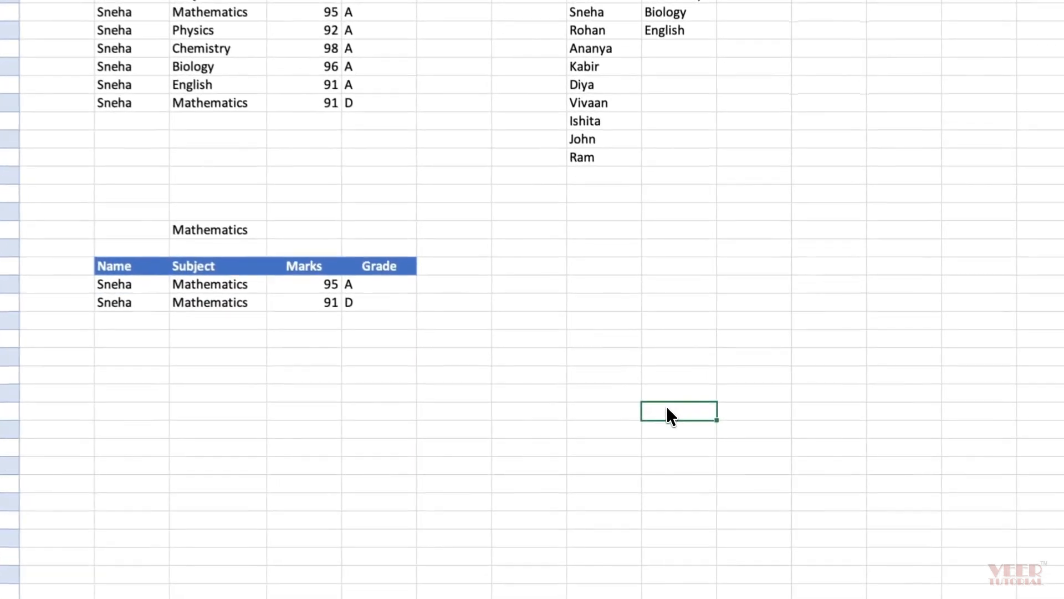
left_click(688, 228)
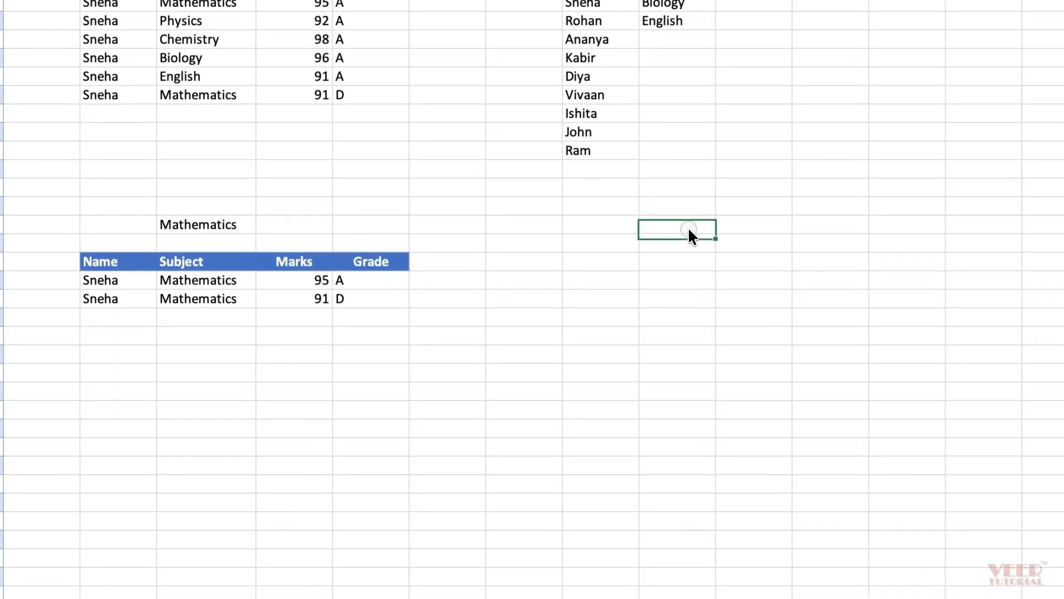
left_click(397, 264)
key("ctrl+c")
left_click(612, 226)
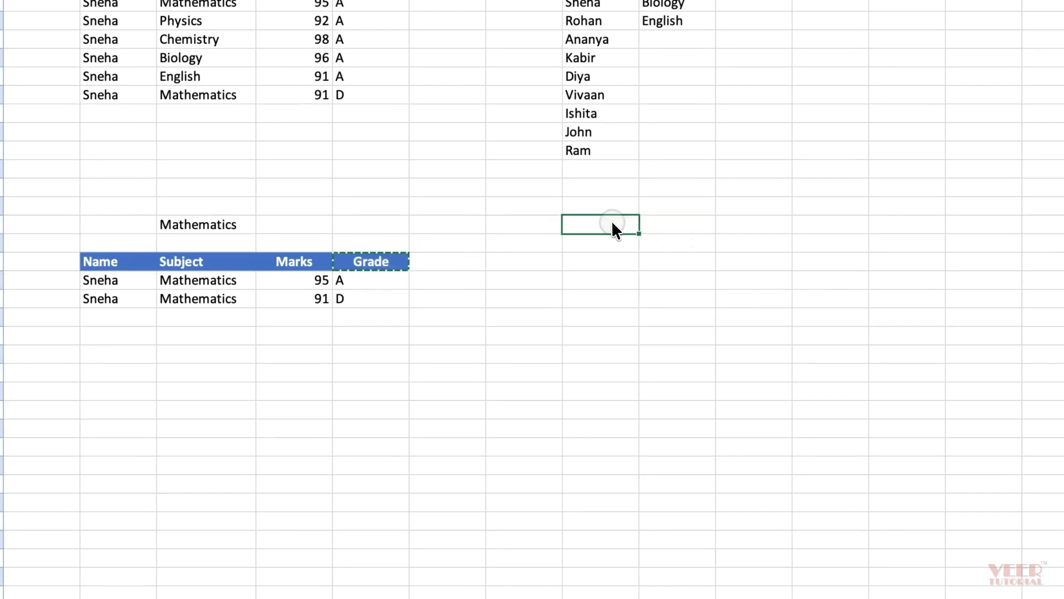
key("ctrl+v")
left_click(720, 359)
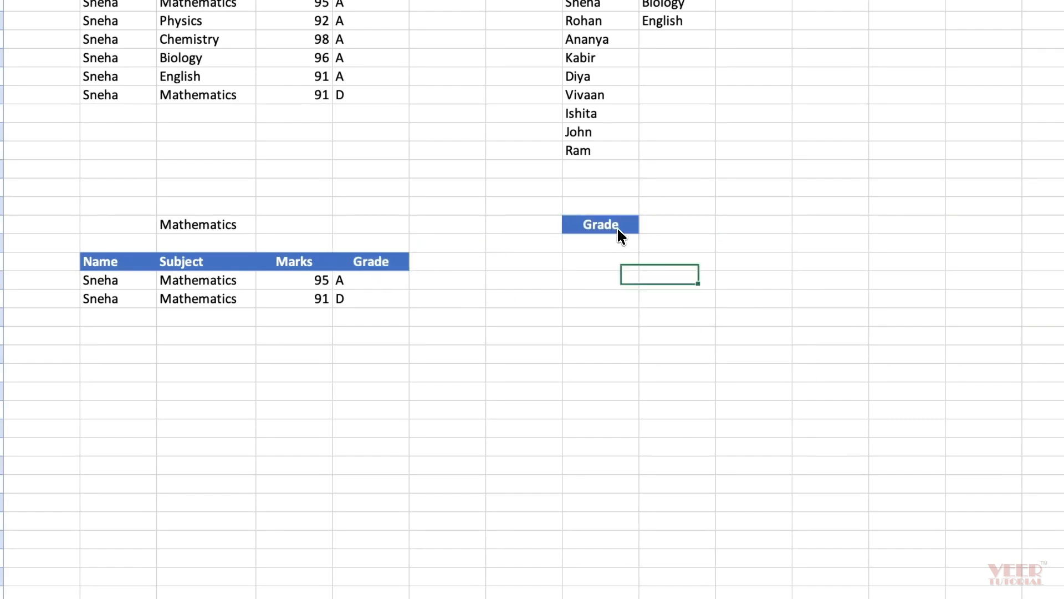
left_click(617, 227)
type("50")
key("Return")
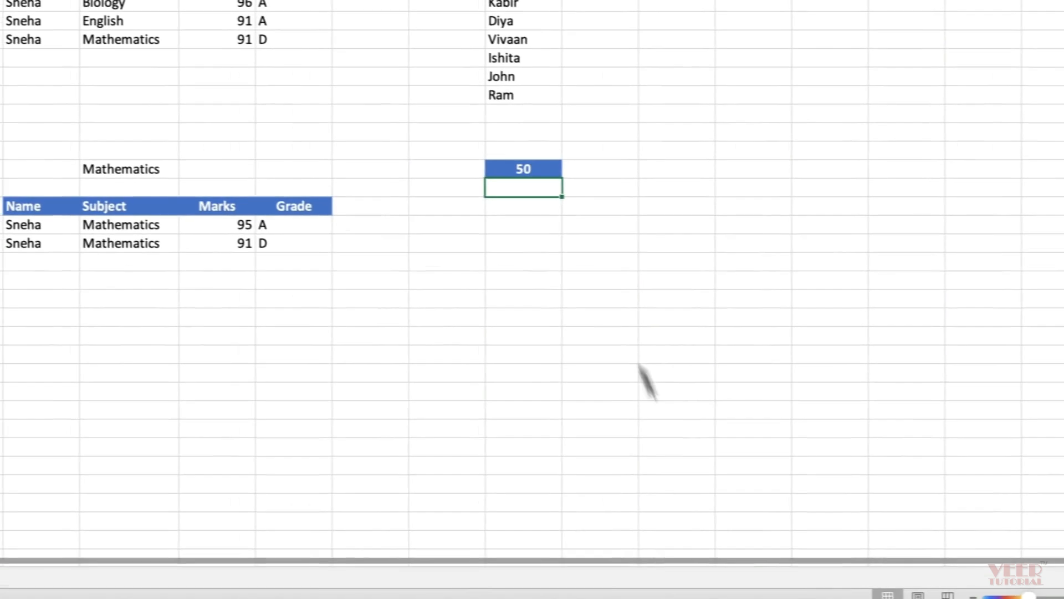
- Copy the headers Name, Subject, Marks and Grade from F19:I19 to the row starting at L19
left_click_drag(22, 205, 294, 208)
key("ctrl+c")
left_click(739, 307)
key("ctrl+v")
left_click(748, 324)
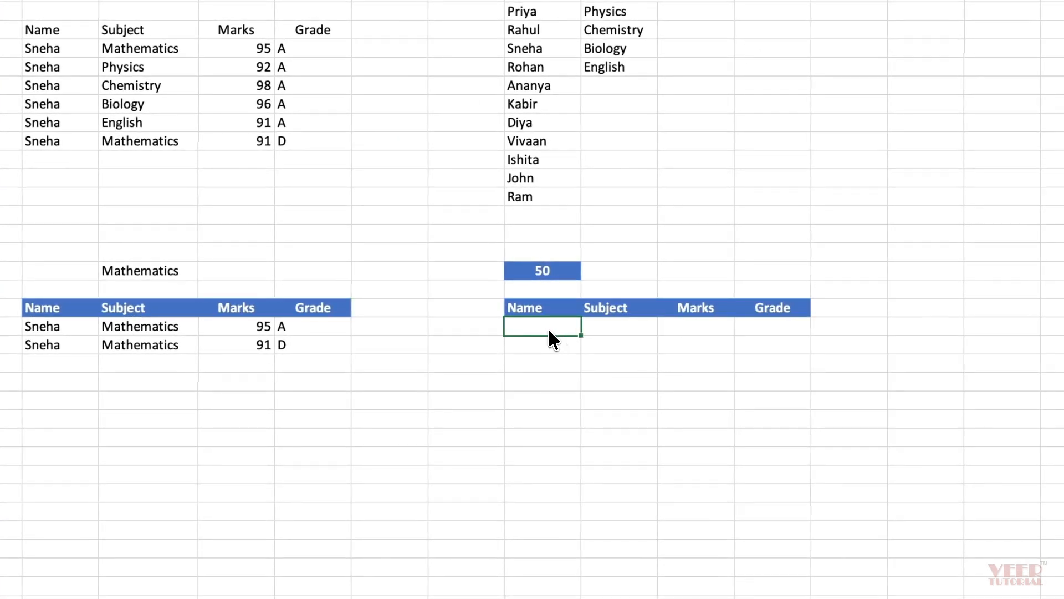
left_click(545, 272)
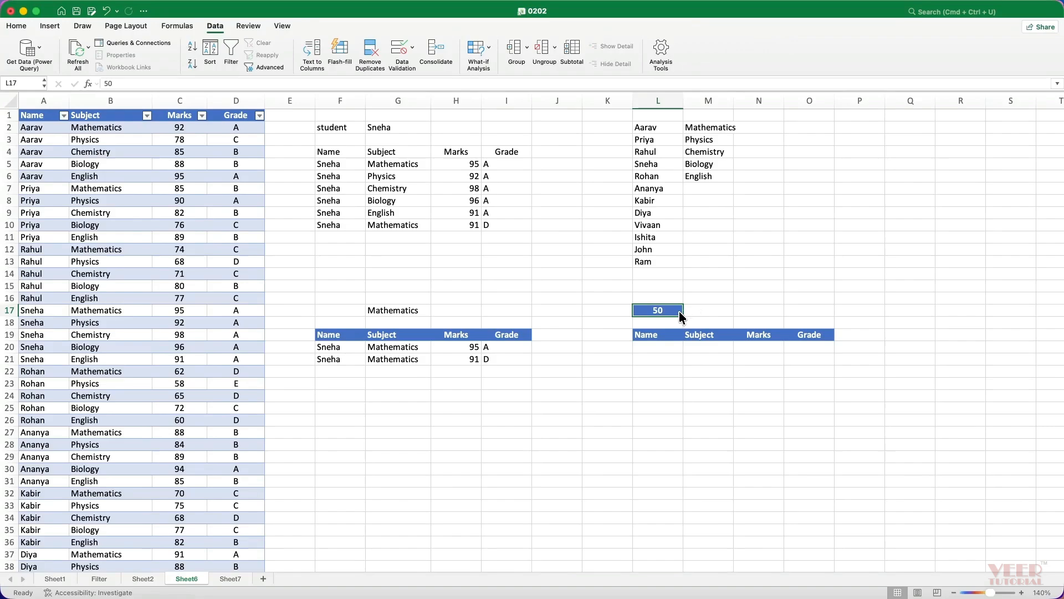
- Enter =FILTER(Table4,Table4[Marks]>=L17,"NA") in L20 to return the table rows meeting the minimum marks in L17
left_click(679, 346)
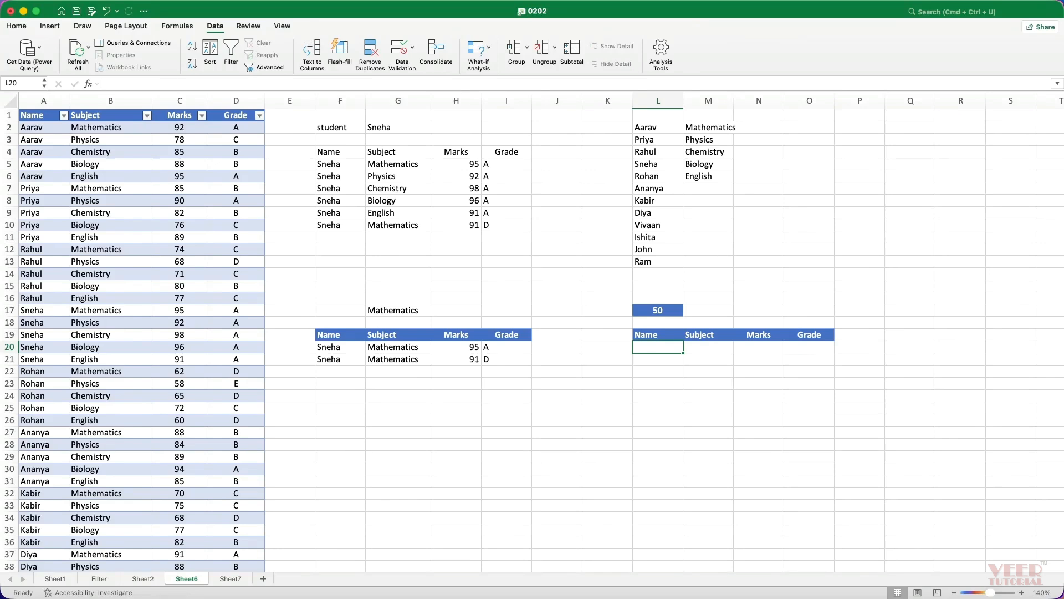
type("=FILTER(")
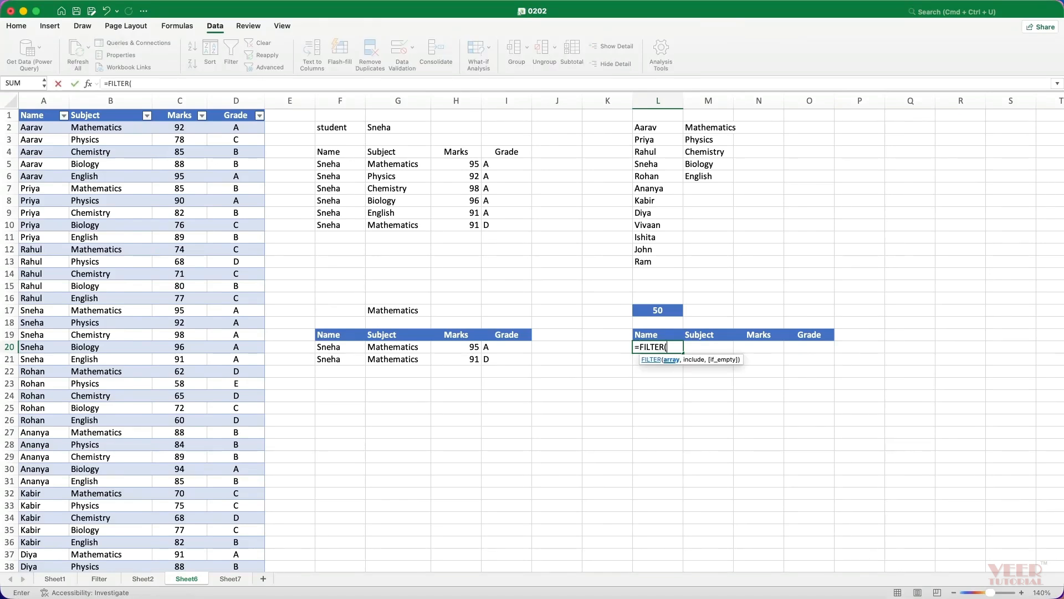
left_click(19, 116)
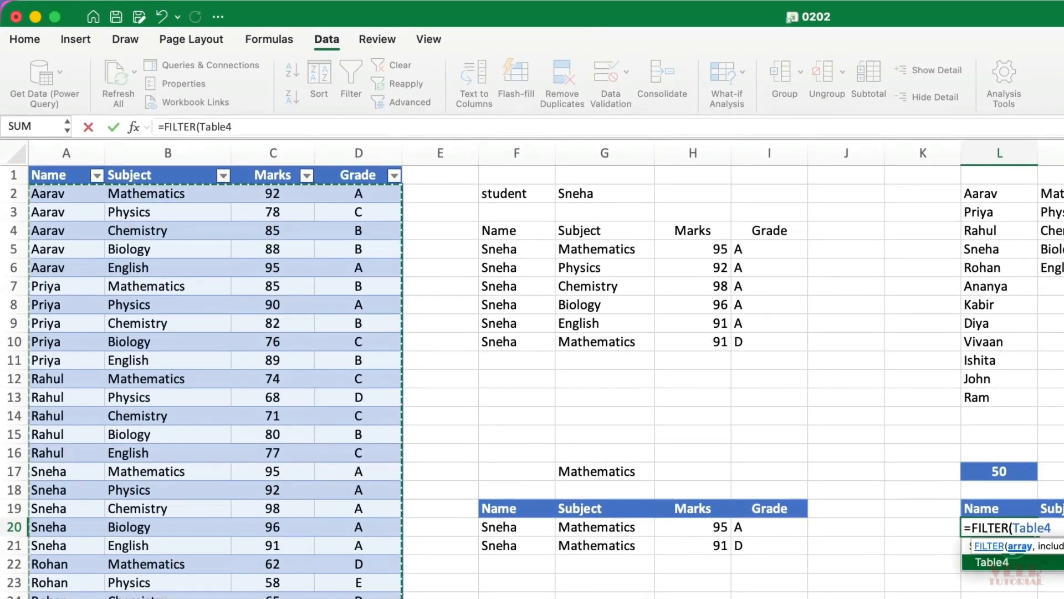
type(",")
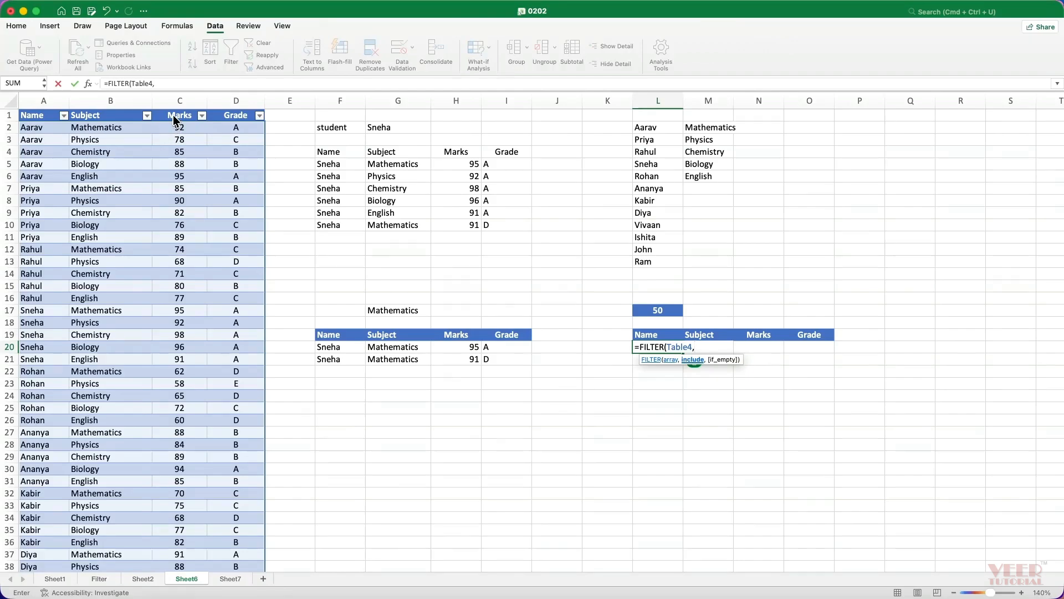
left_click(173, 118)
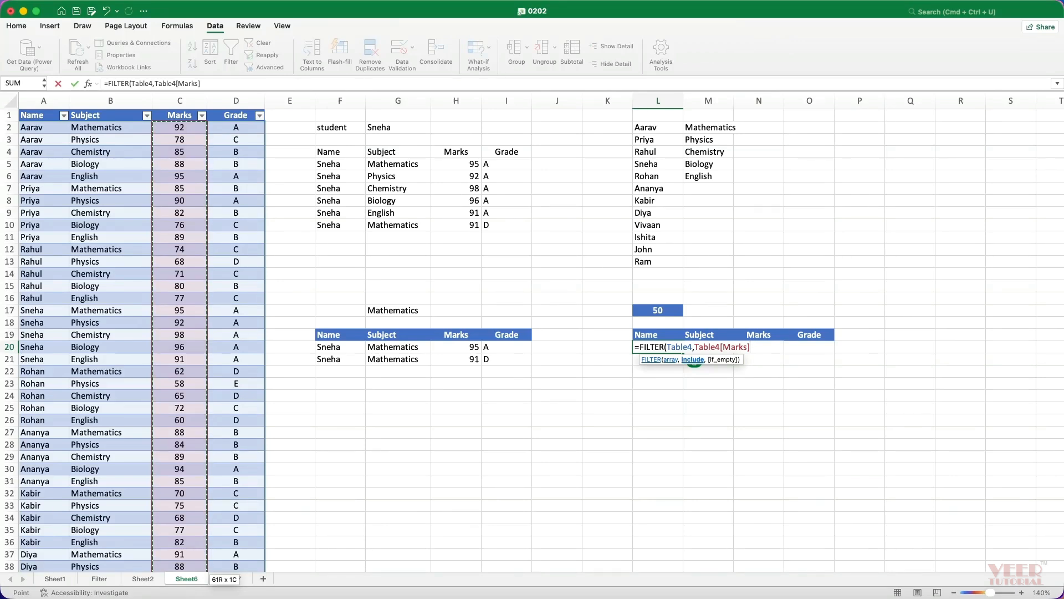
type(">=")
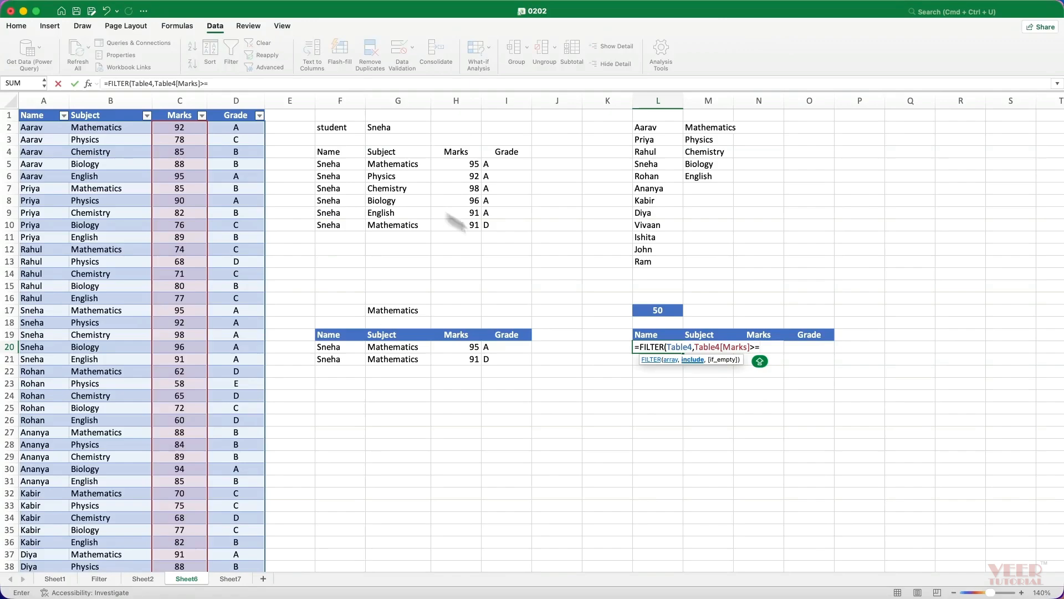
left_click(654, 310)
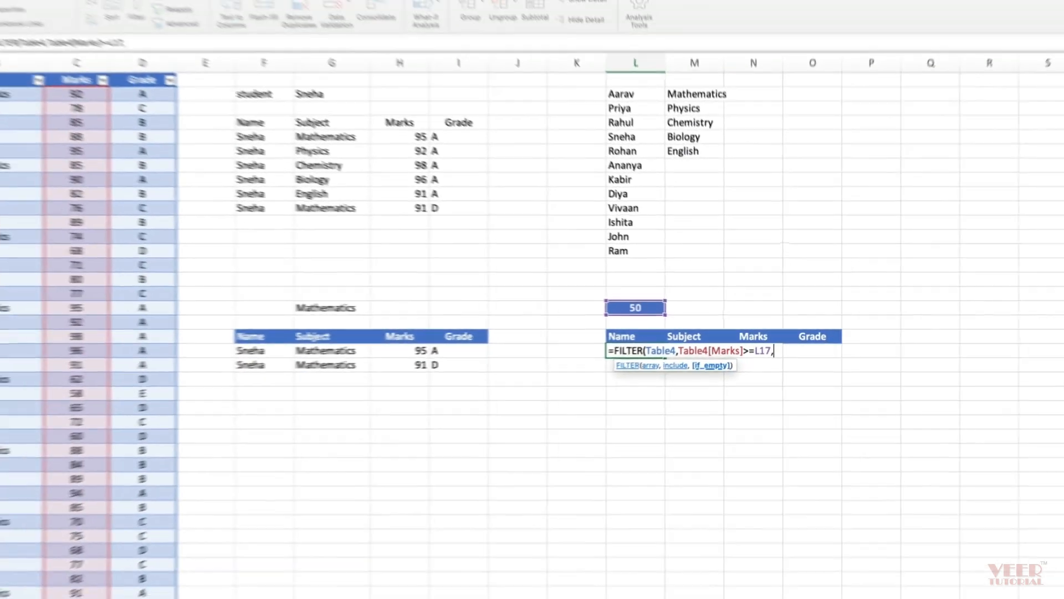
type(",\"NA\")")
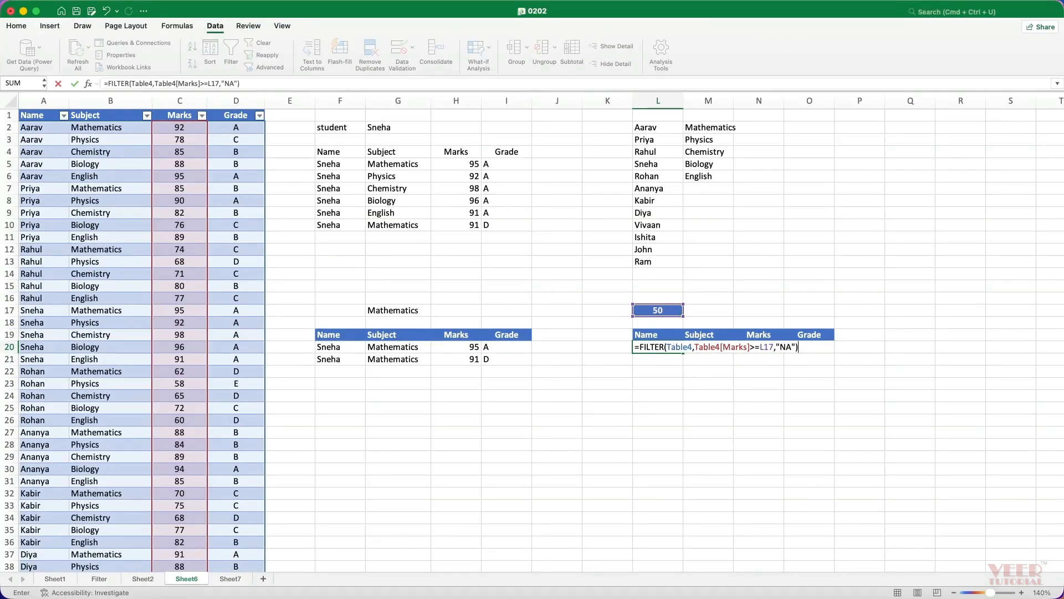
key("Caps_Lock")
key("Return")
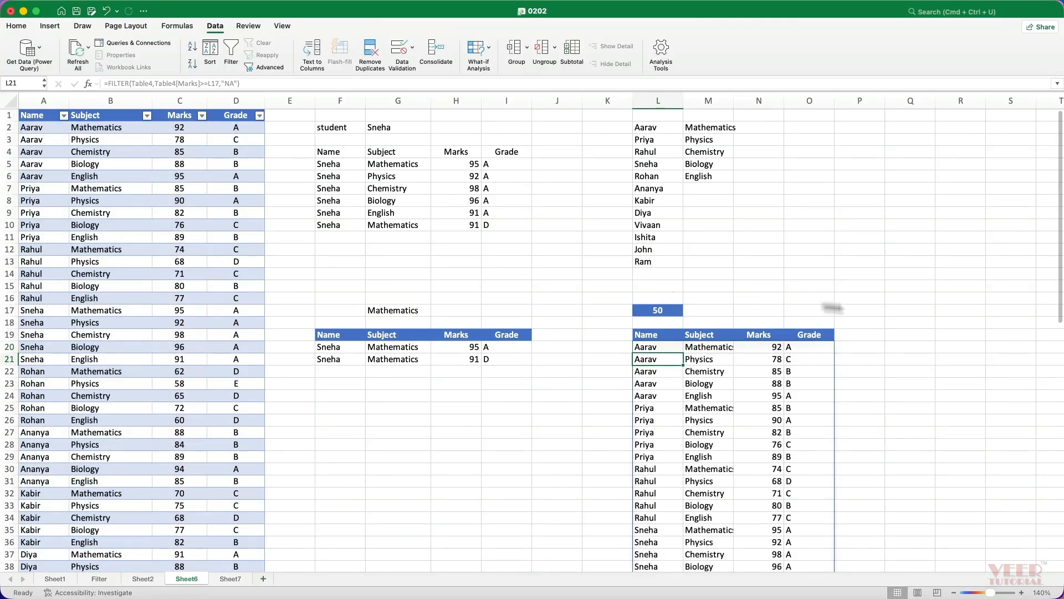
- Test the marks filter with 200 as the threshold in L17 and check the table's Marks column against it
left_click(658, 310)
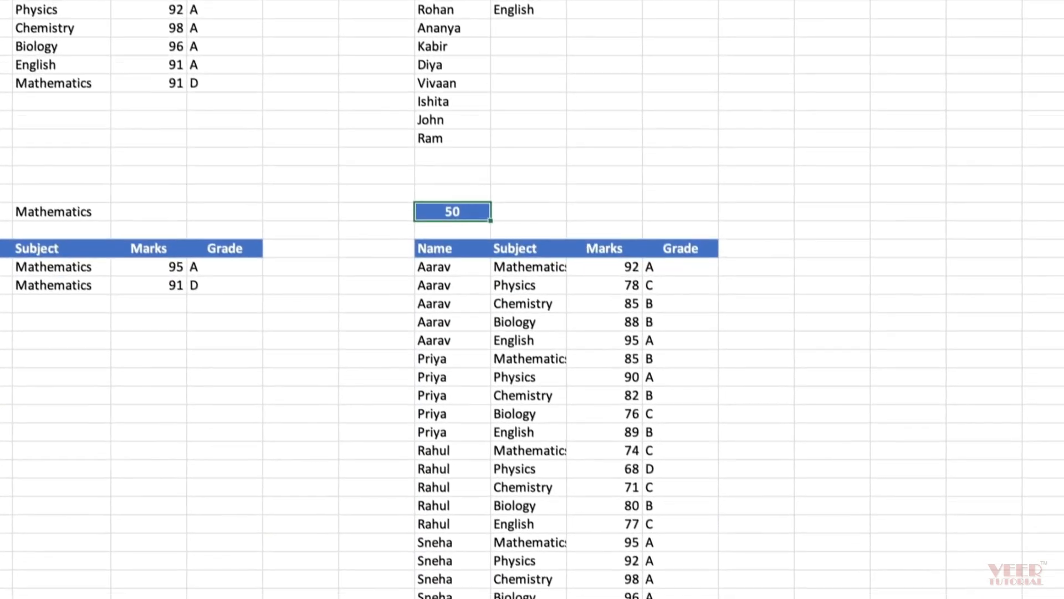
type("200")
key("Return")
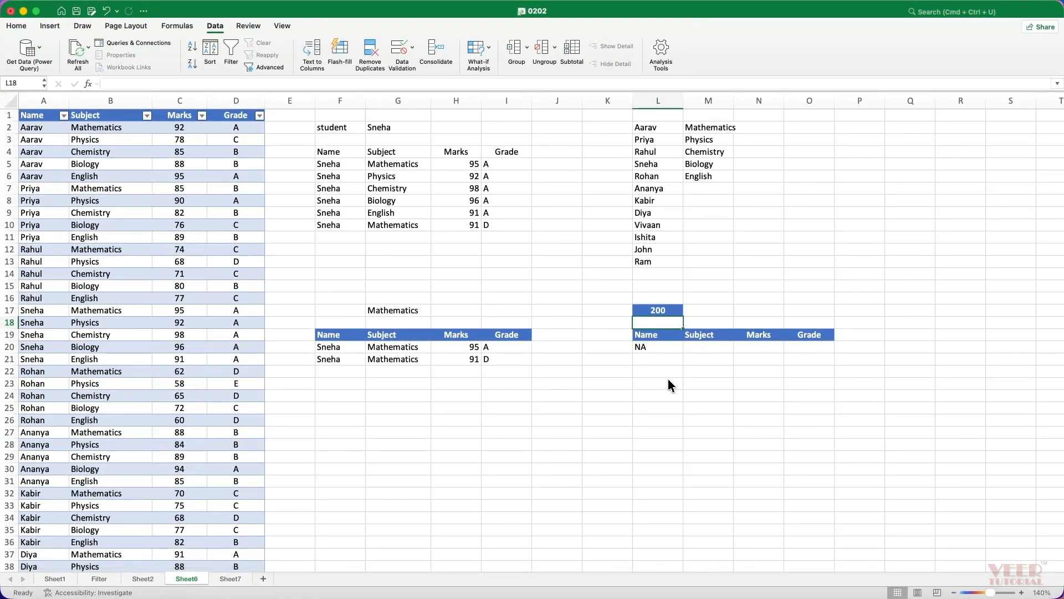
scroll(176, 324, "down", 3)
scroll(176, 324, "down", 15)
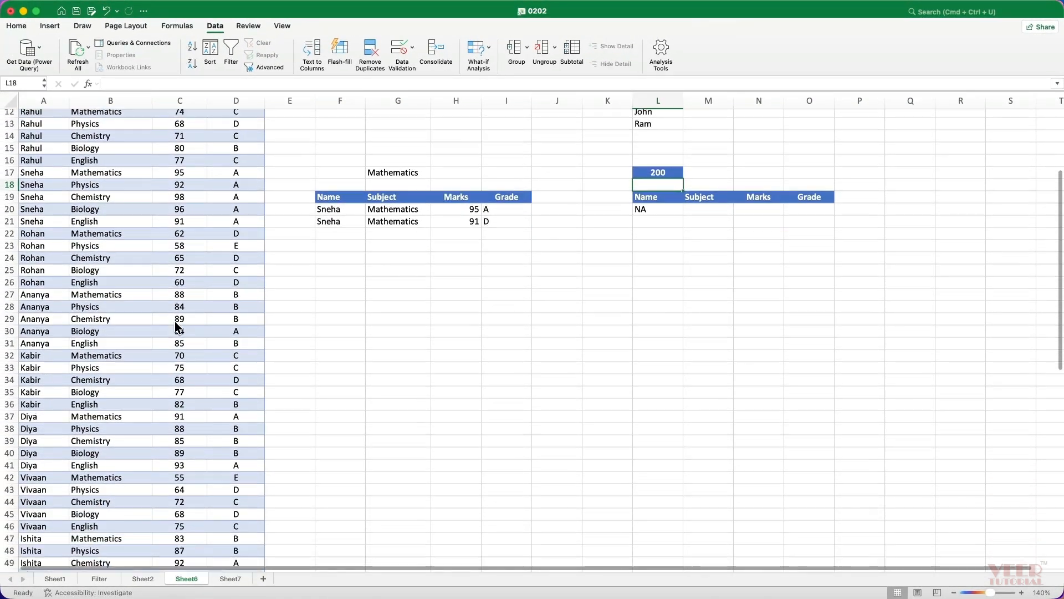
scroll(176, 326, "up", 15)
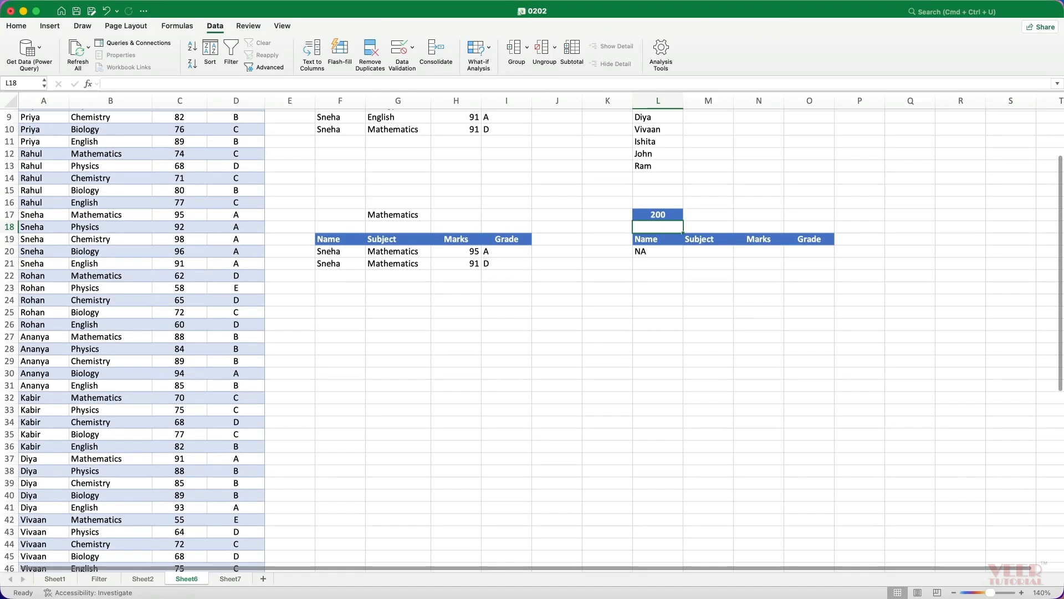
scroll(176, 325, "up", 3)
left_click(623, 337)
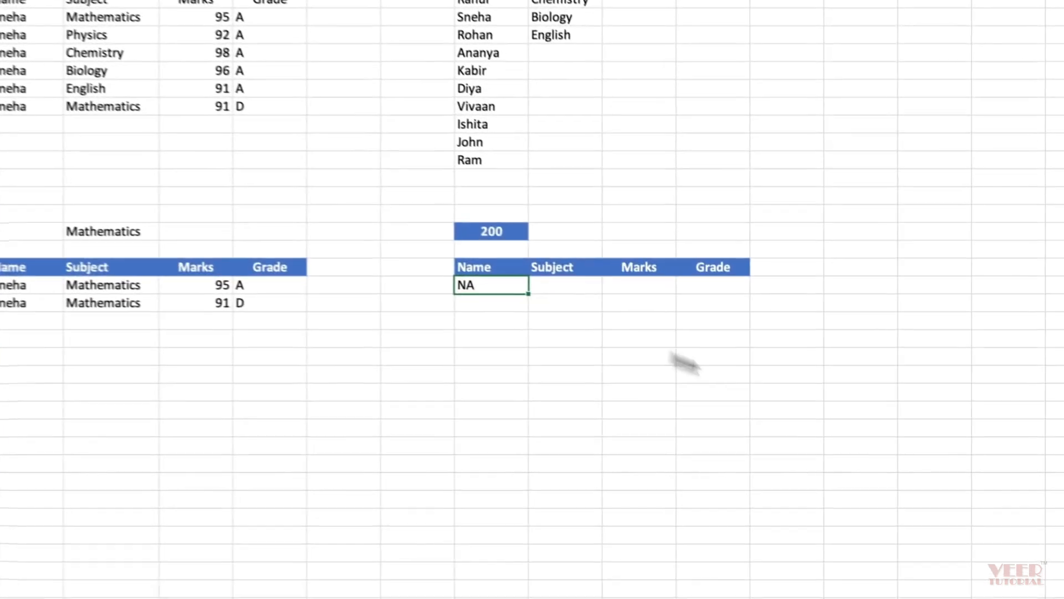
type("60")
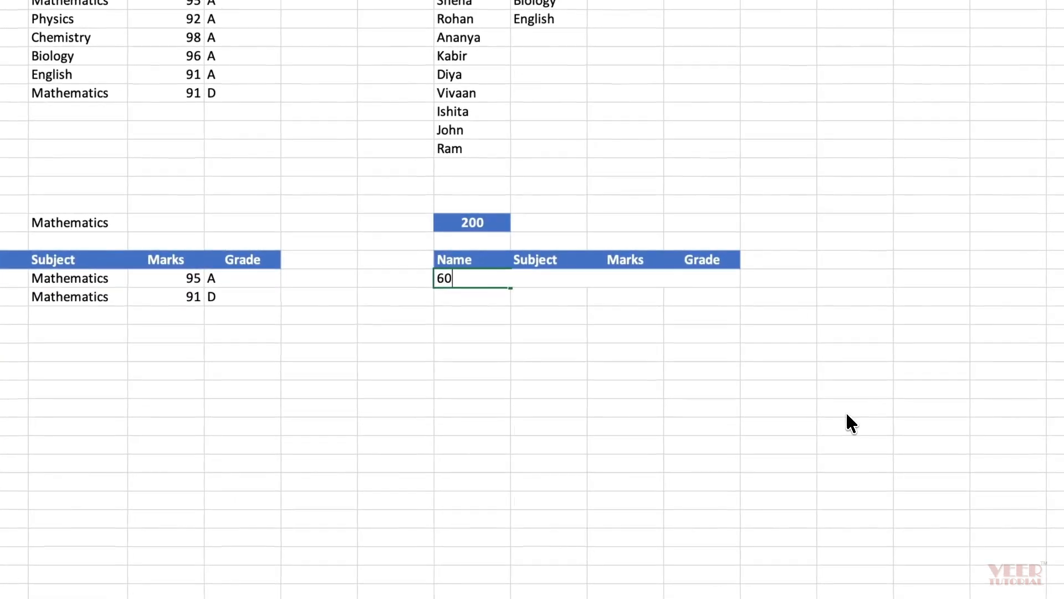
key("Return")
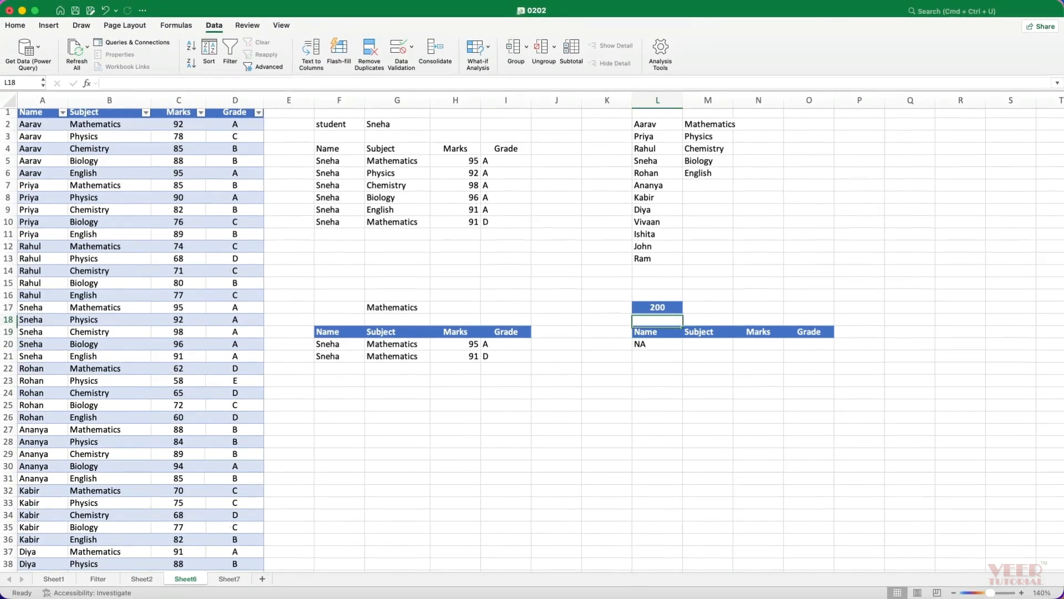
- Set the marks threshold in L17 to 60 and review the filtered rows below the headers at L19
key("Up")
key("Up")
key("Down")
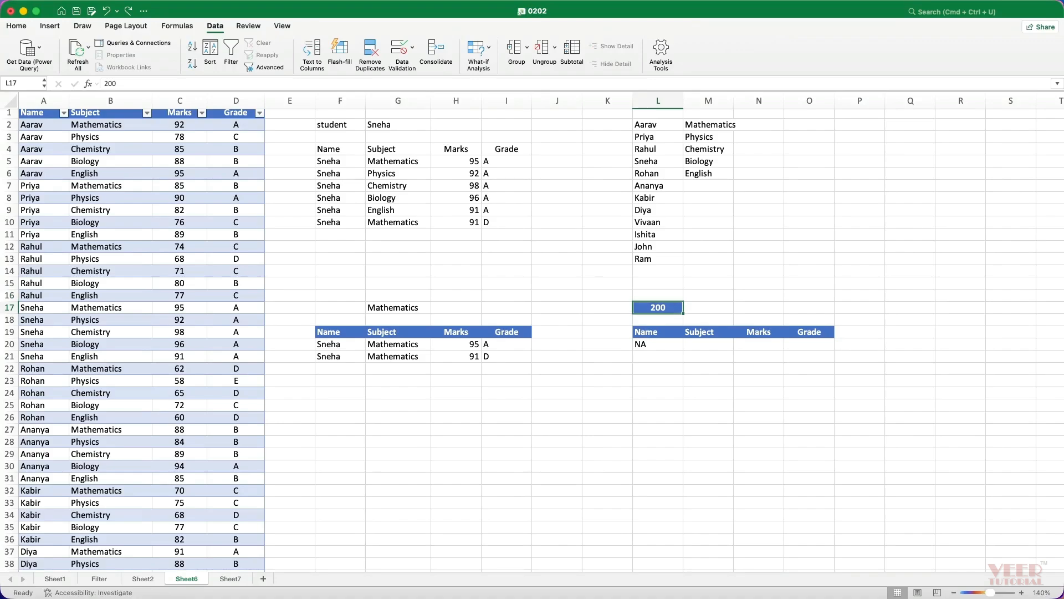
type("60")
key("Return")
scroll(904, 430, "down", 5)
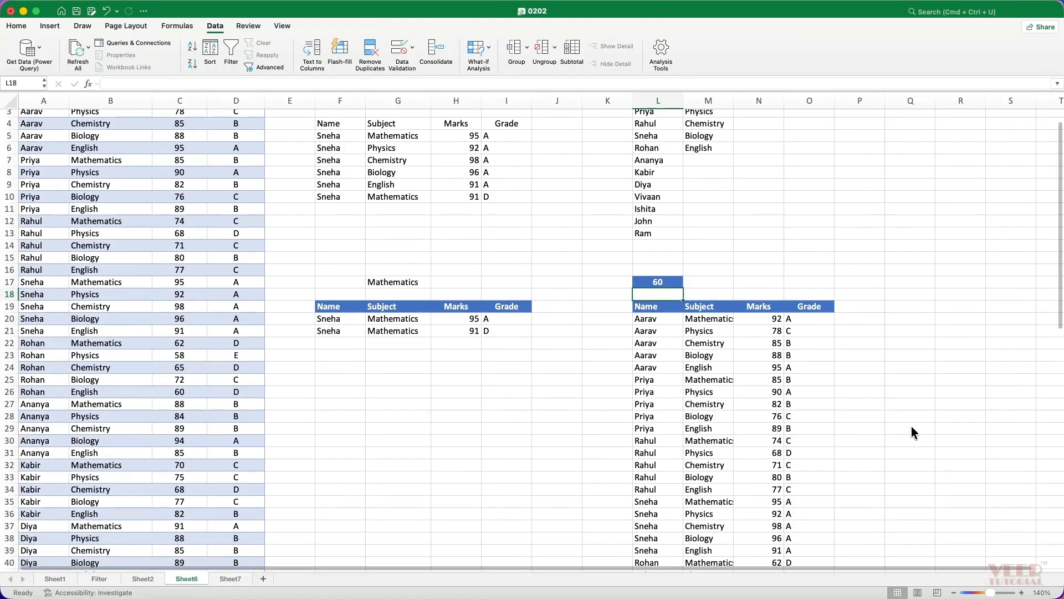
scroll(928, 429, "down", 3)
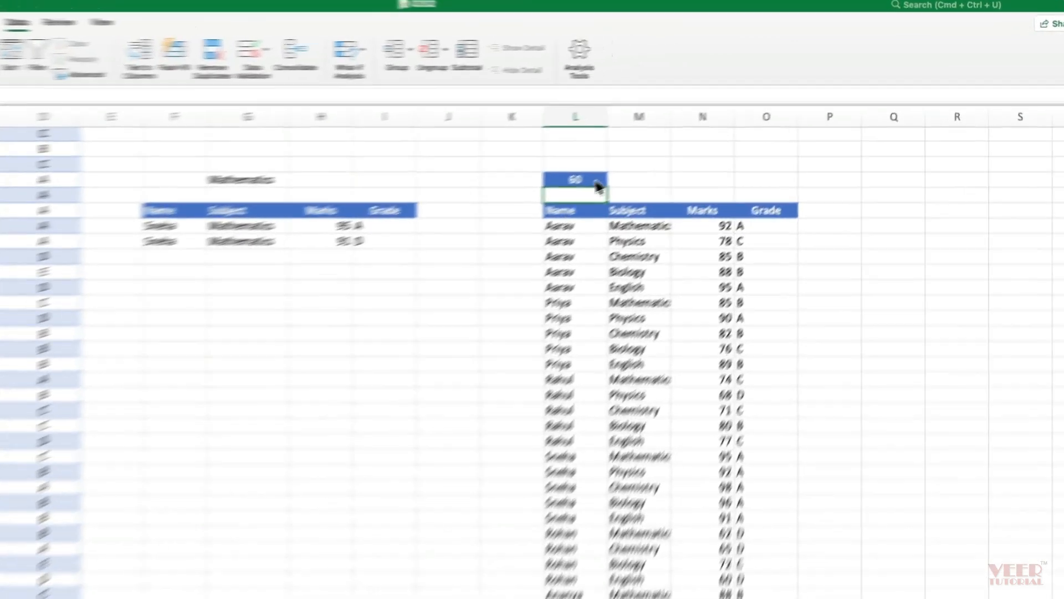
- Test the marks filter with thresholds of 70, 80 and 90 in L17, one after another
left_click(594, 181)
type("70")
key("Return")
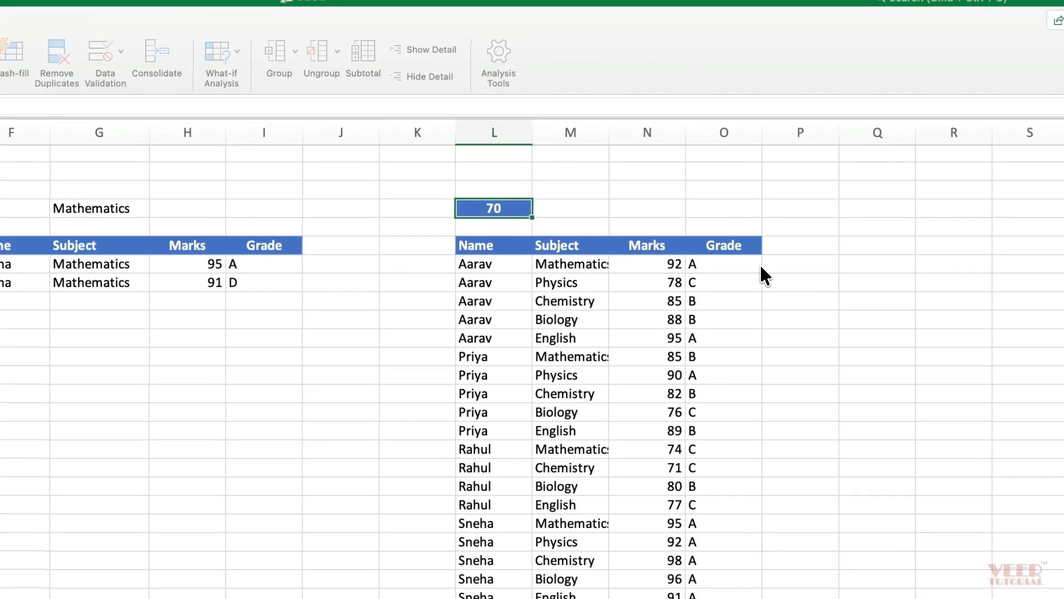
type("80")
key("ctrl+Return")
type("95")
key("ctrl+Return")
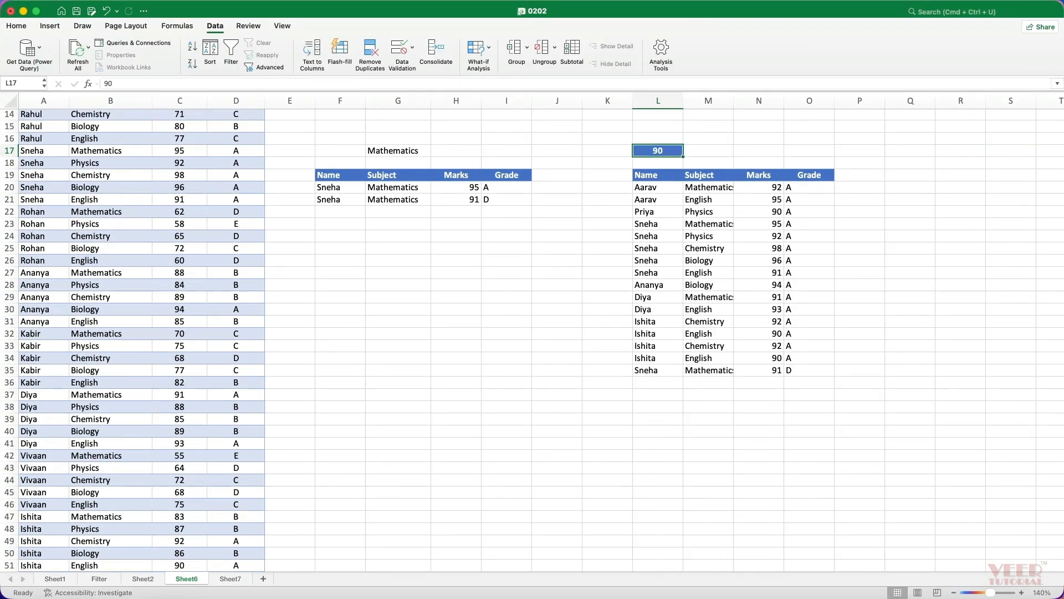
- Set the marks threshold in L17 to 100 and check the filter output in L20
type("100")
key("ctrl+Return")
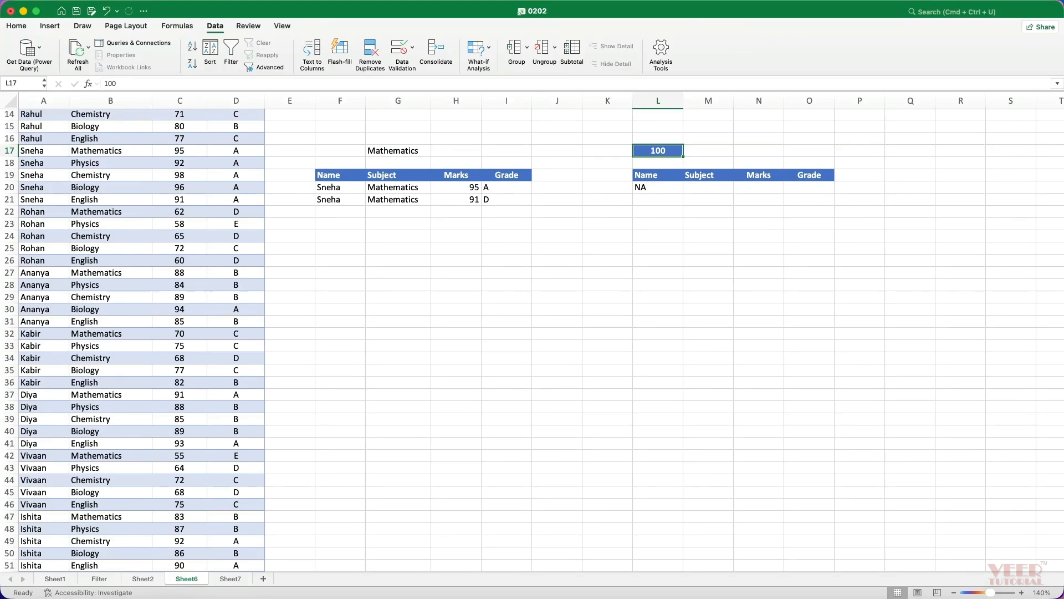
scroll(840, 205, "up", 1)
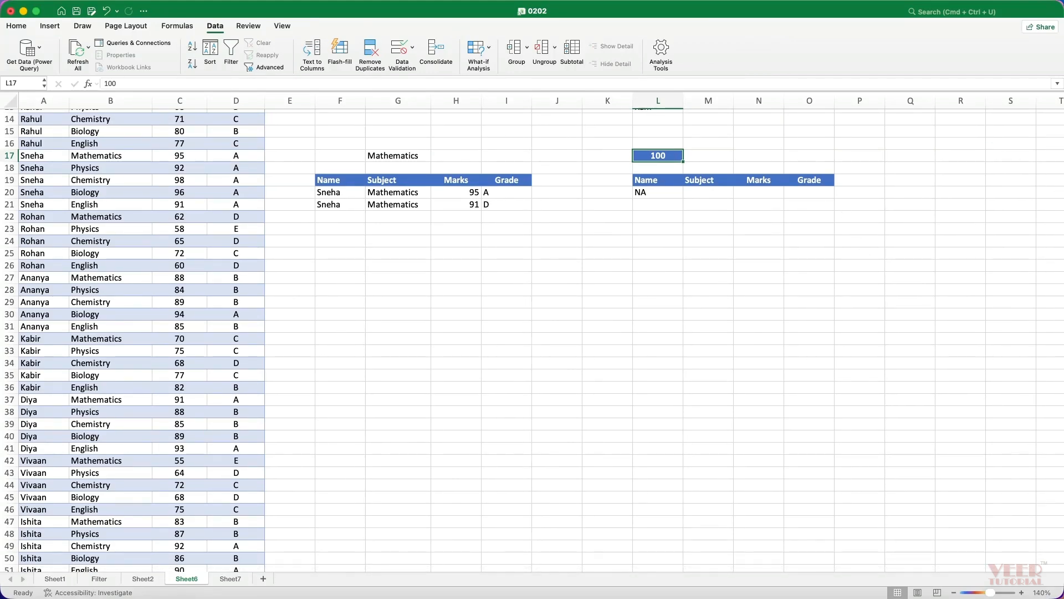
scroll(532, 332, "up", 1)
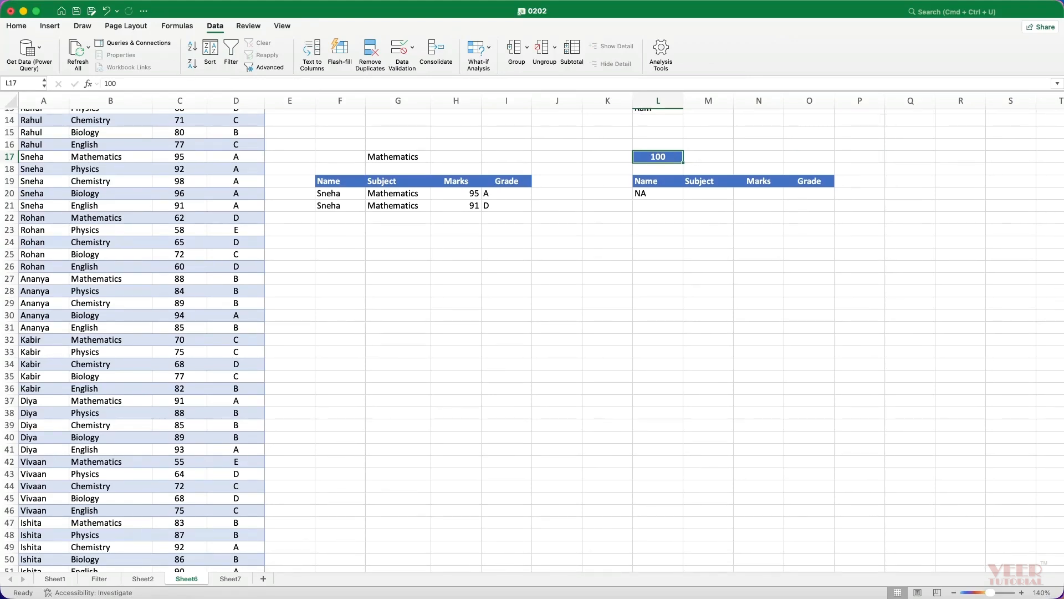